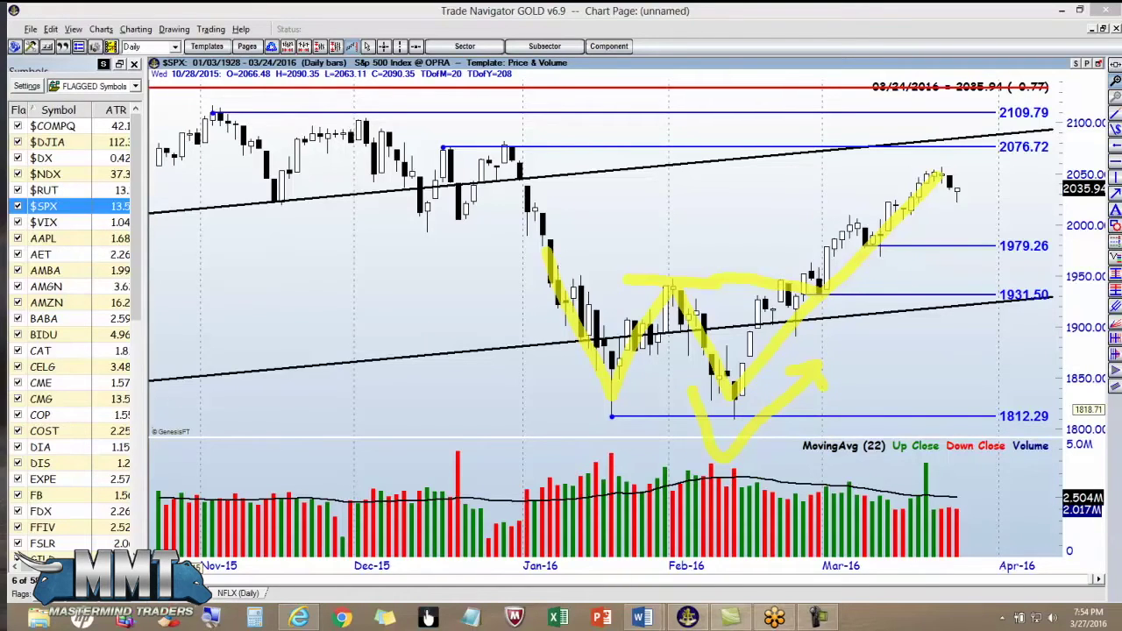
# Clear the yellow highlighter strokes from the $SPX chart with Escape
pyautogui.press('Escape')
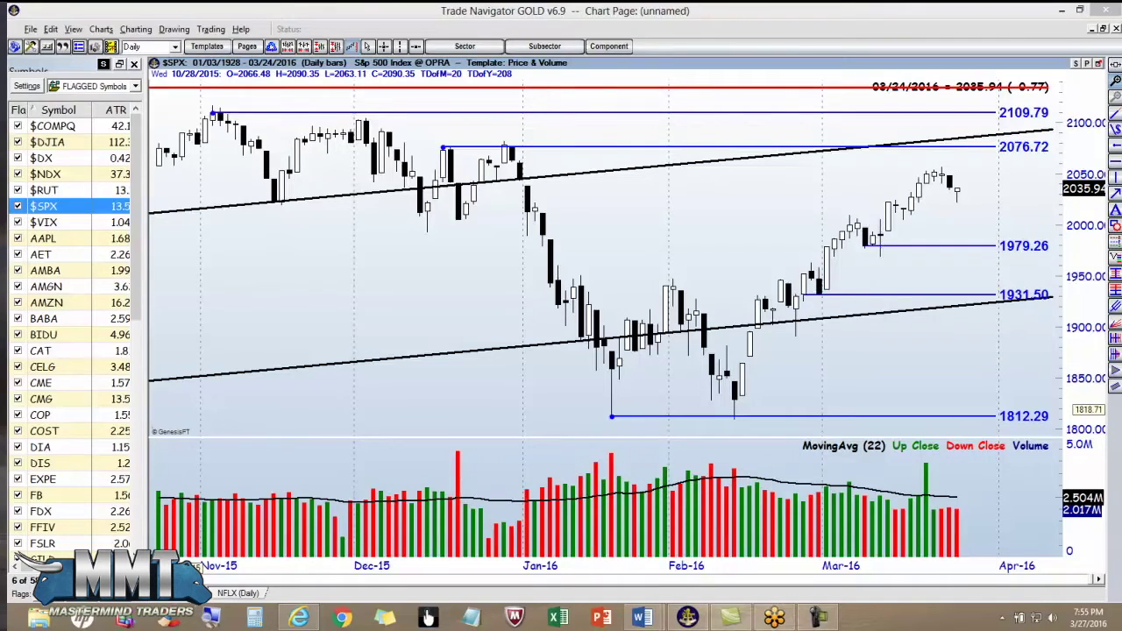
# Zoom into the $SPX chart, highlight the February-to-March rally in yellow, and sketch a pink rising zigzag
pyautogui.click(322, 325)
pyautogui.scroll(3, 323, 324)
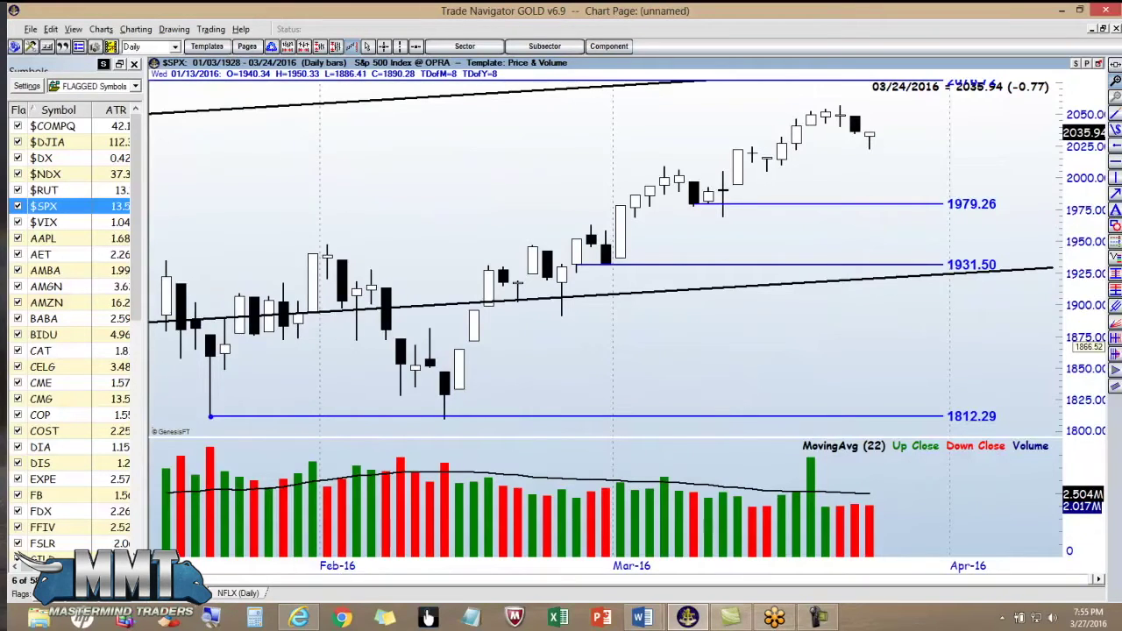
pyautogui.moveTo(411, 399)
pyautogui.mouseDown()
pyautogui.moveTo(623, 293)
pyautogui.moveTo(851, 118)
pyautogui.mouseUp()
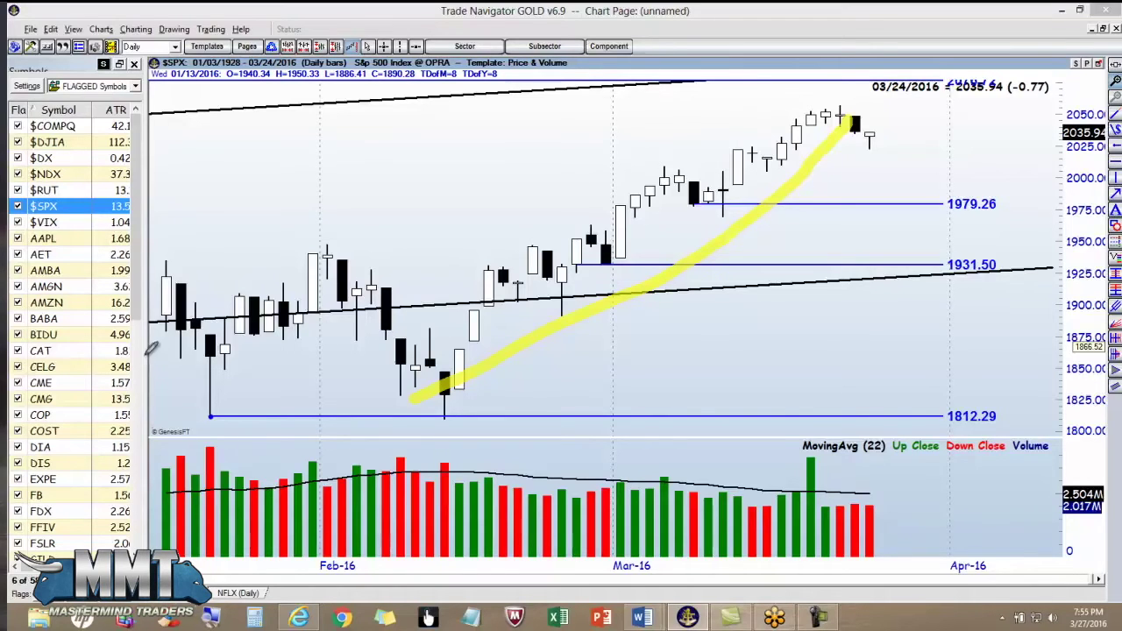
pyautogui.moveTo(355, 226)
pyautogui.mouseDown()
pyautogui.moveTo(396, 182)
pyautogui.moveTo(416, 196)
pyautogui.moveTo(459, 154)
pyautogui.moveTo(480, 165)
pyautogui.moveTo(514, 125)
pyautogui.moveTo(532, 131)
pyautogui.moveTo(554, 110)
pyautogui.mouseUp()
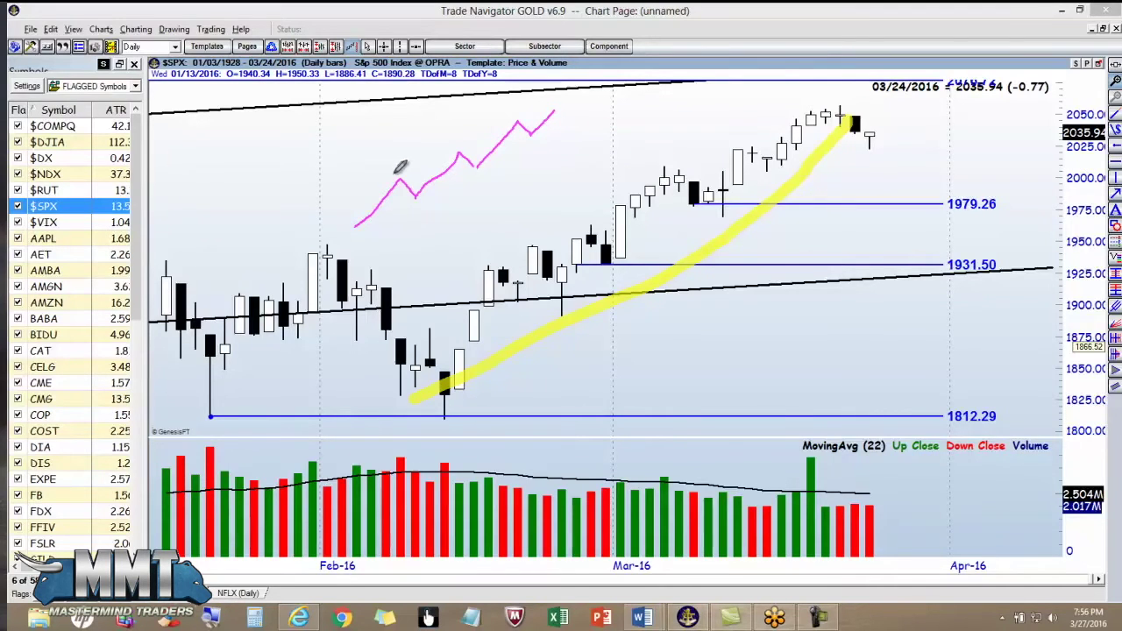
# Number the zigzag's peaks 1–4 and dips 1–3 in green, and begin a green line tracing the rally's swings
pyautogui.moveTo(394, 177)
pyautogui.mouseDown()
pyautogui.moveTo(409, 175)
pyautogui.moveTo(398, 165)
pyautogui.moveTo(463, 150)
pyautogui.moveTo(458, 132)
pyautogui.moveTo(451, 145)
pyautogui.mouseUp()
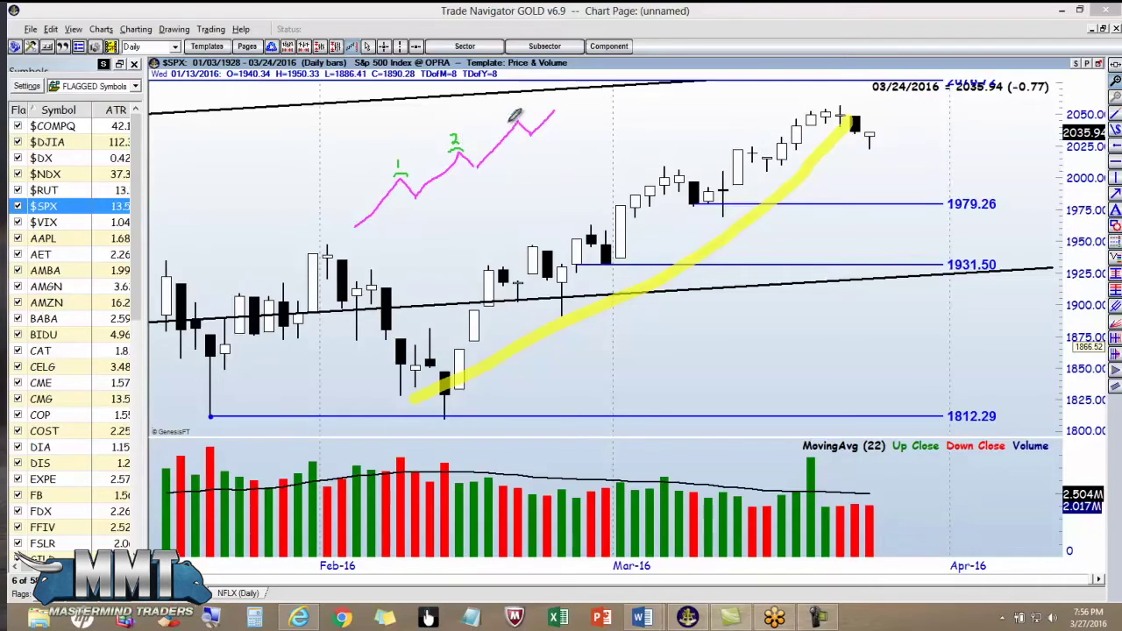
pyautogui.moveTo(511, 125)
pyautogui.mouseDown()
pyautogui.moveTo(526, 123)
pyautogui.moveTo(514, 120)
pyautogui.mouseUp()
pyautogui.moveTo(555, 97); pyautogui.dragTo(553, 103)
pyautogui.moveTo(411, 200); pyautogui.dragTo(424, 206)
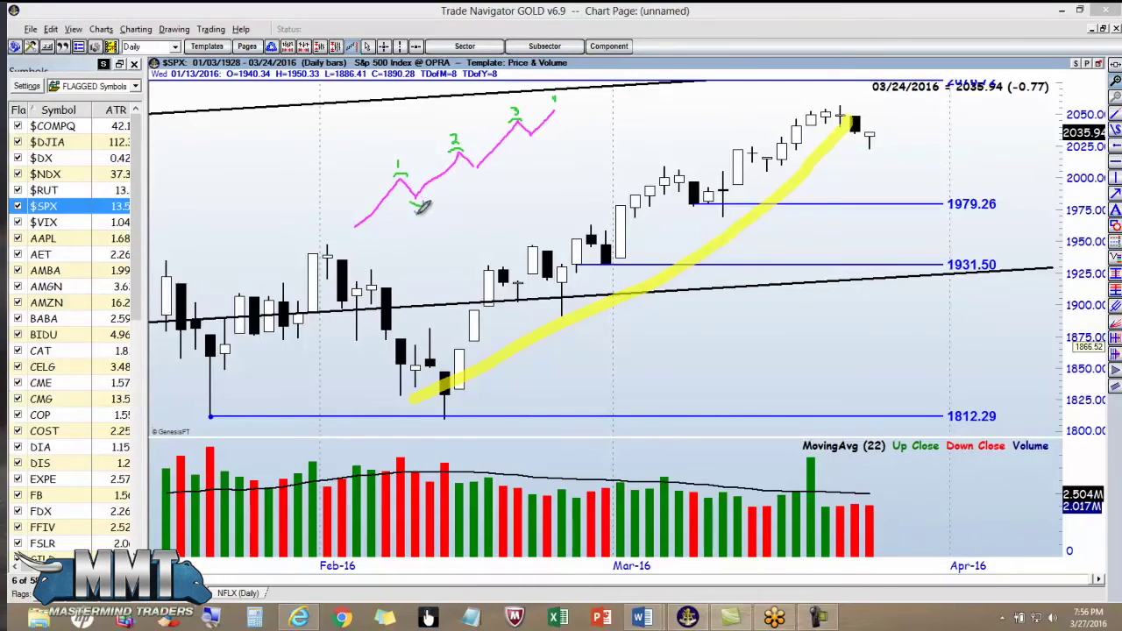
pyautogui.moveTo(477, 172); pyautogui.dragTo(482, 190)
pyautogui.moveTo(539, 132); pyautogui.dragTo(533, 159)
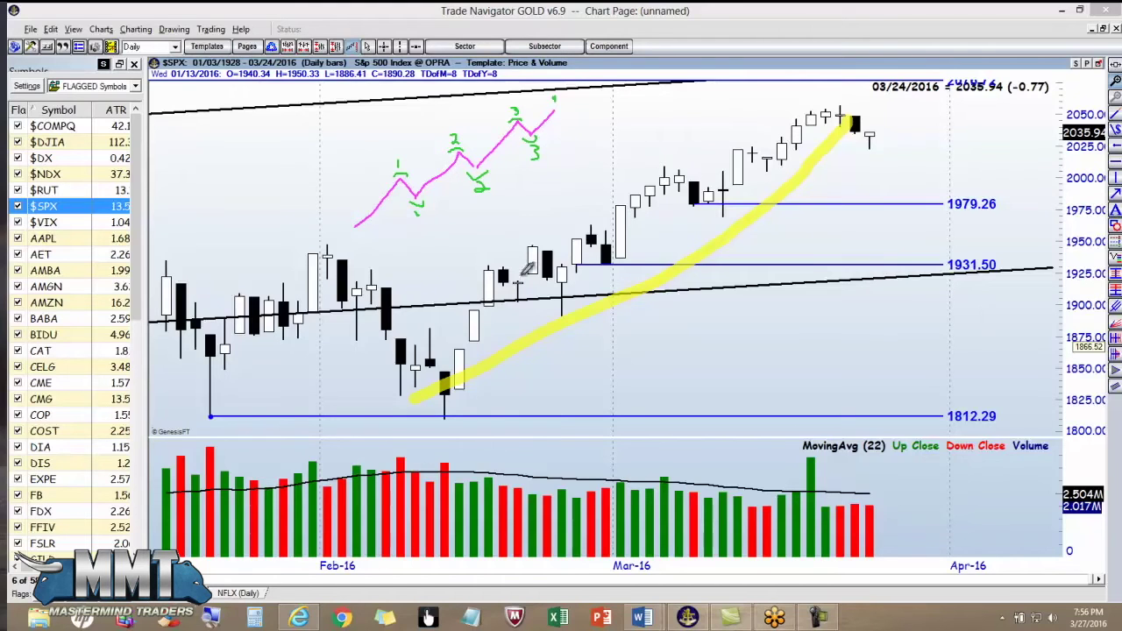
pyautogui.moveTo(435, 384)
pyautogui.mouseDown()
pyautogui.moveTo(500, 256)
pyautogui.moveTo(525, 290)
pyautogui.moveTo(545, 238)
pyautogui.moveTo(562, 263)
pyautogui.moveTo(590, 223)
pyautogui.moveTo(609, 255)
pyautogui.moveTo(670, 162)
pyautogui.moveTo(708, 203)
pyautogui.moveTo(744, 144)
pyautogui.moveTo(773, 165)
pyautogui.moveTo(837, 105)
pyautogui.moveTo(870, 144)
pyautogui.mouseUp()
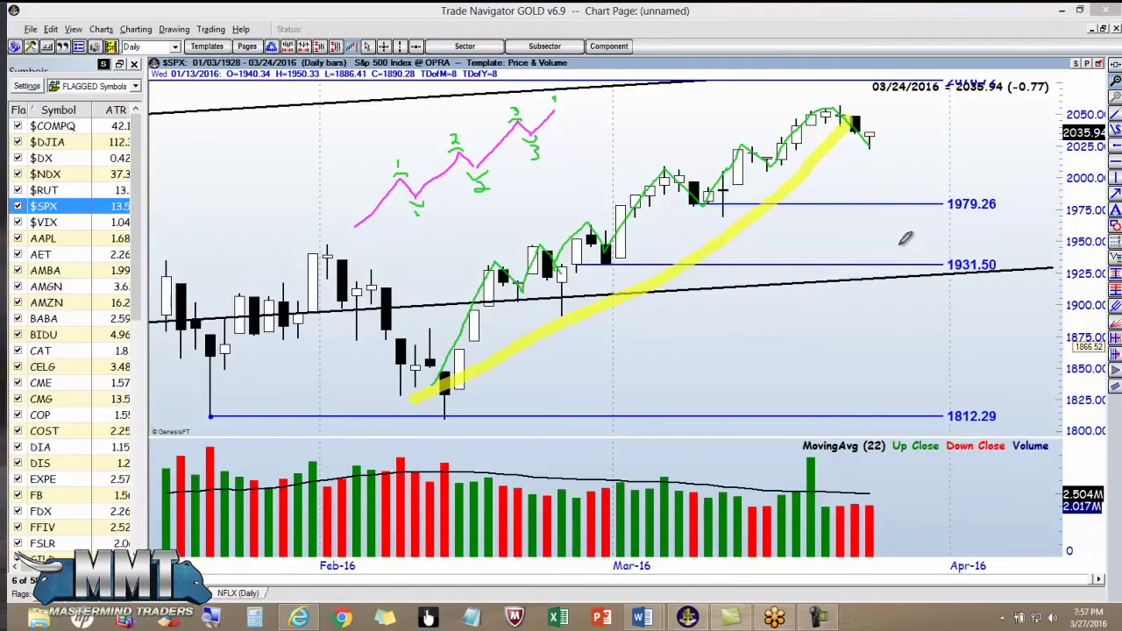
# Label swing highs H and swing lows L in green, circling the higher low near 1900
pyautogui.moveTo(488, 241)
pyautogui.mouseDown()
pyautogui.moveTo(590, 207)
pyautogui.moveTo(603, 210)
pyautogui.moveTo(592, 224)
pyautogui.mouseUp()
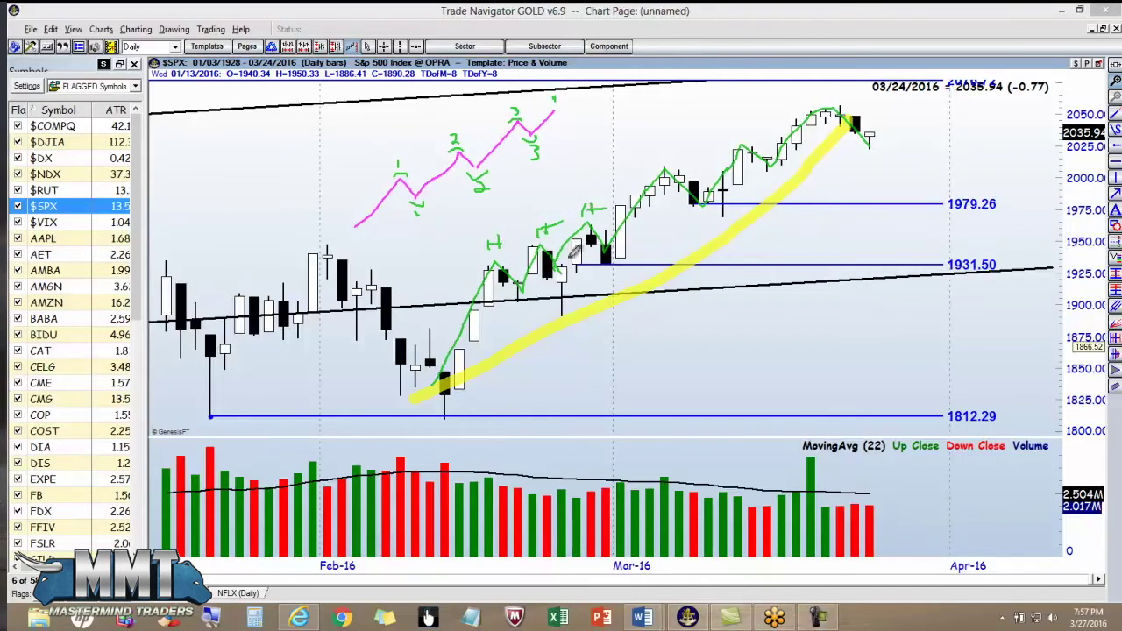
pyautogui.moveTo(506, 316); pyautogui.dragTo(516, 325)
pyautogui.moveTo(565, 307)
pyautogui.mouseDown()
pyautogui.moveTo(557, 317)
pyautogui.moveTo(582, 303)
pyautogui.moveTo(557, 307)
pyautogui.mouseUp()
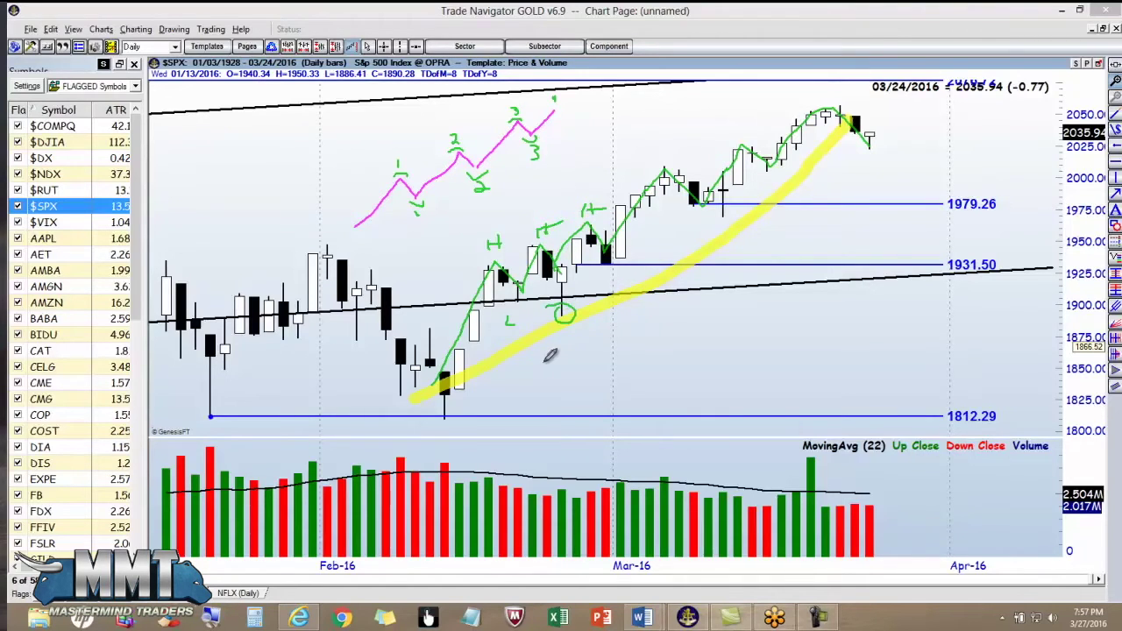
pyautogui.moveTo(604, 265); pyautogui.dragTo(618, 279)
pyautogui.moveTo(693, 213); pyautogui.dragTo(704, 217)
pyautogui.moveTo(771, 163)
pyautogui.mouseDown()
pyautogui.moveTo(772, 180)
pyautogui.moveTo(784, 178)
pyautogui.mouseUp()
pyautogui.moveTo(837, 125)
pyautogui.mouseDown()
pyautogui.moveTo(834, 140)
pyautogui.moveTo(845, 137)
pyautogui.mouseUp()
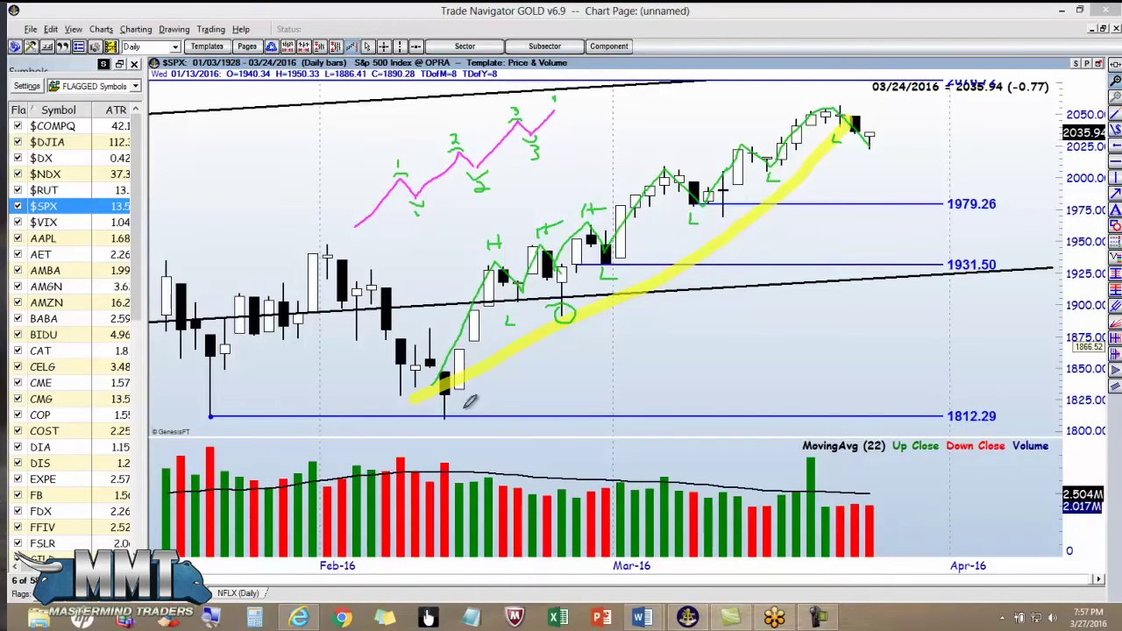
# Circle the 1812.29 February low, the higher lows and the last candle in blue
pyautogui.moveTo(445, 397)
pyautogui.mouseDown()
pyautogui.moveTo(432, 419)
pyautogui.moveTo(447, 398)
pyautogui.mouseUp()
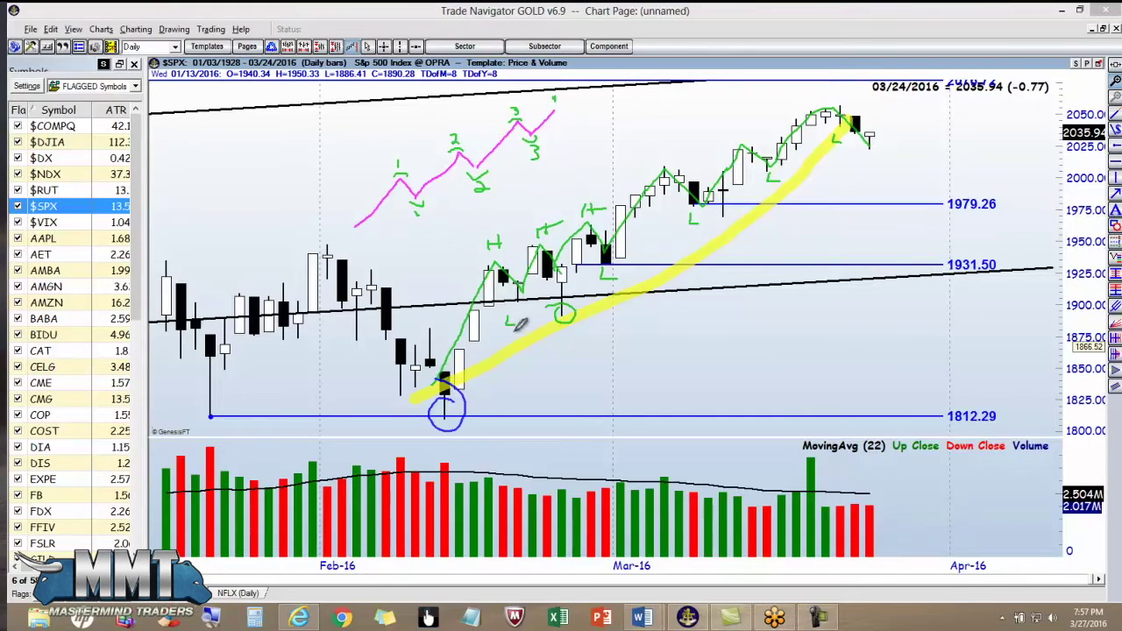
pyautogui.moveTo(457, 375)
pyautogui.mouseDown()
pyautogui.moveTo(484, 331)
pyautogui.moveTo(489, 340)
pyautogui.mouseUp()
pyautogui.moveTo(529, 286)
pyautogui.mouseDown()
pyautogui.moveTo(509, 303)
pyautogui.moveTo(528, 288)
pyautogui.moveTo(552, 298)
pyautogui.moveTo(547, 278)
pyautogui.moveTo(566, 280)
pyautogui.mouseUp()
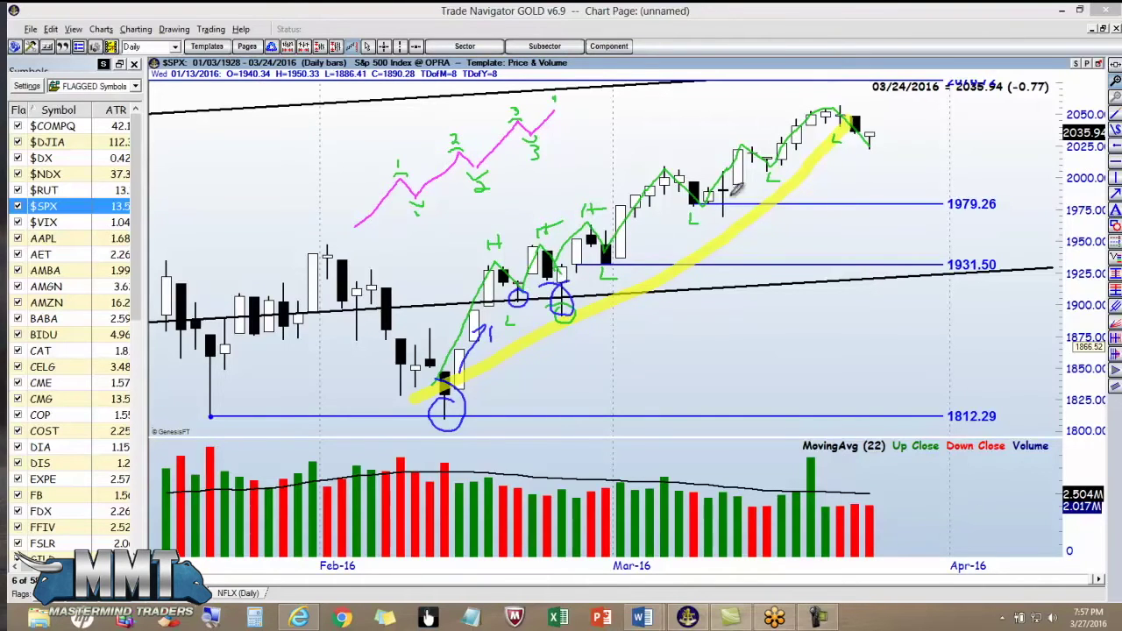
pyautogui.moveTo(728, 190); pyautogui.dragTo(720, 189)
pyautogui.moveTo(870, 131)
pyautogui.mouseDown()
pyautogui.moveTo(872, 143)
pyautogui.moveTo(879, 136)
pyautogui.mouseUp()
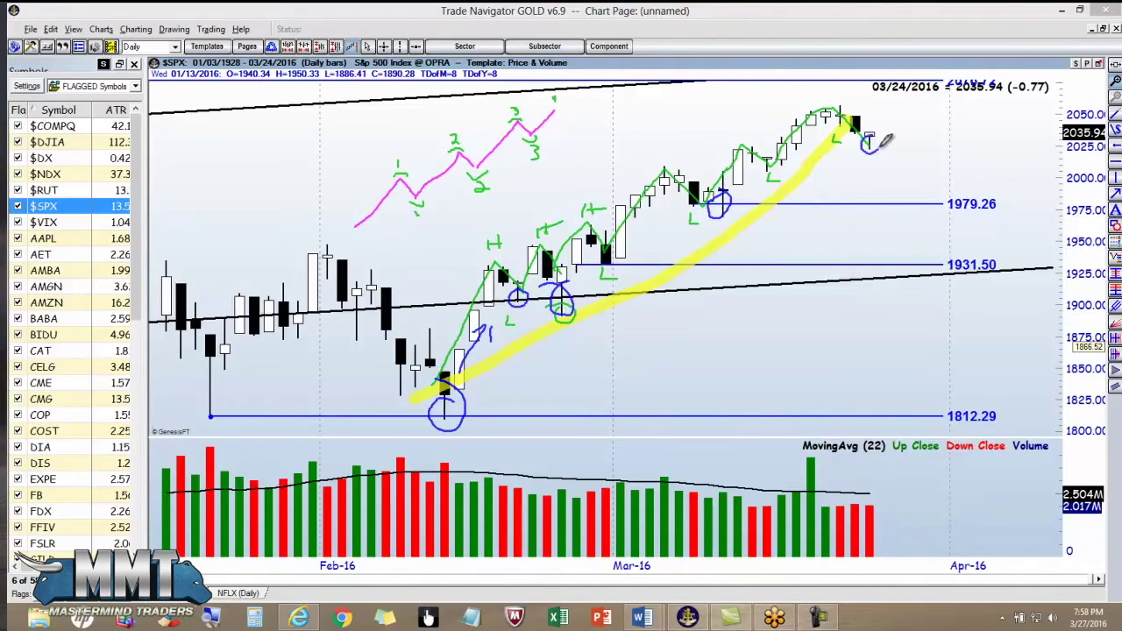
# Draw a blue arrow to the last candle, sketch a possible move up, and circle the 03/24/2016 label
pyautogui.moveTo(924, 137)
pyautogui.mouseDown()
pyautogui.moveTo(896, 133)
pyautogui.moveTo(887, 142)
pyautogui.moveTo(898, 151)
pyautogui.mouseUp()
pyautogui.moveTo(881, 132); pyautogui.dragTo(892, 111)
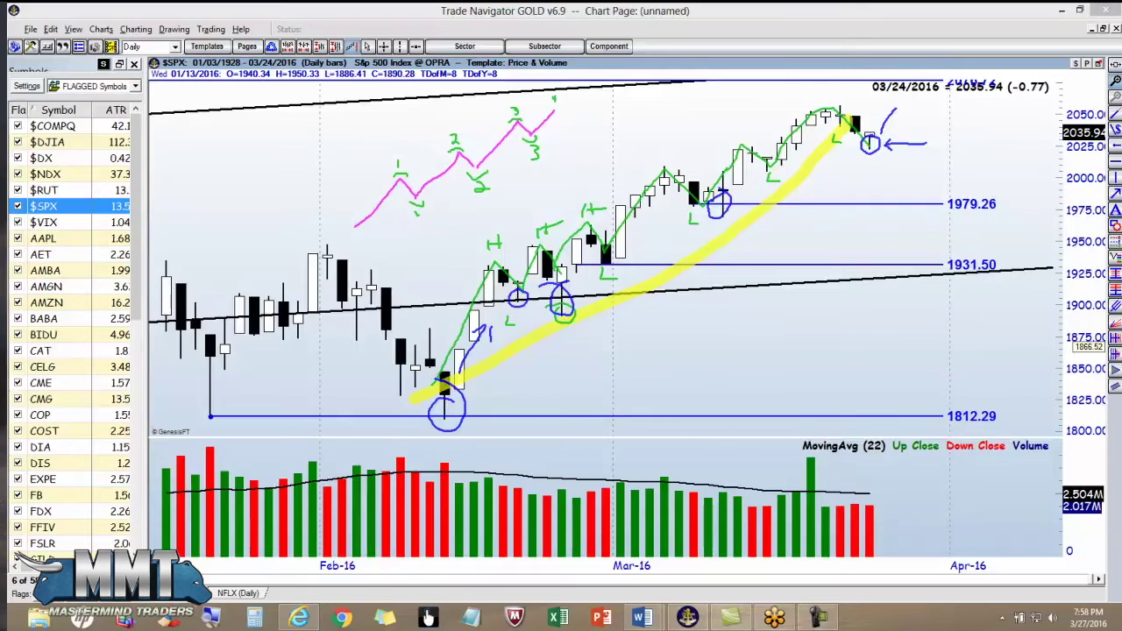
pyautogui.moveTo(914, 77)
pyautogui.mouseDown()
pyautogui.moveTo(880, 88)
pyautogui.moveTo(891, 72)
pyautogui.moveTo(903, 88)
pyautogui.moveTo(800, 80)
pyautogui.moveTo(915, 70)
pyautogui.mouseUp()
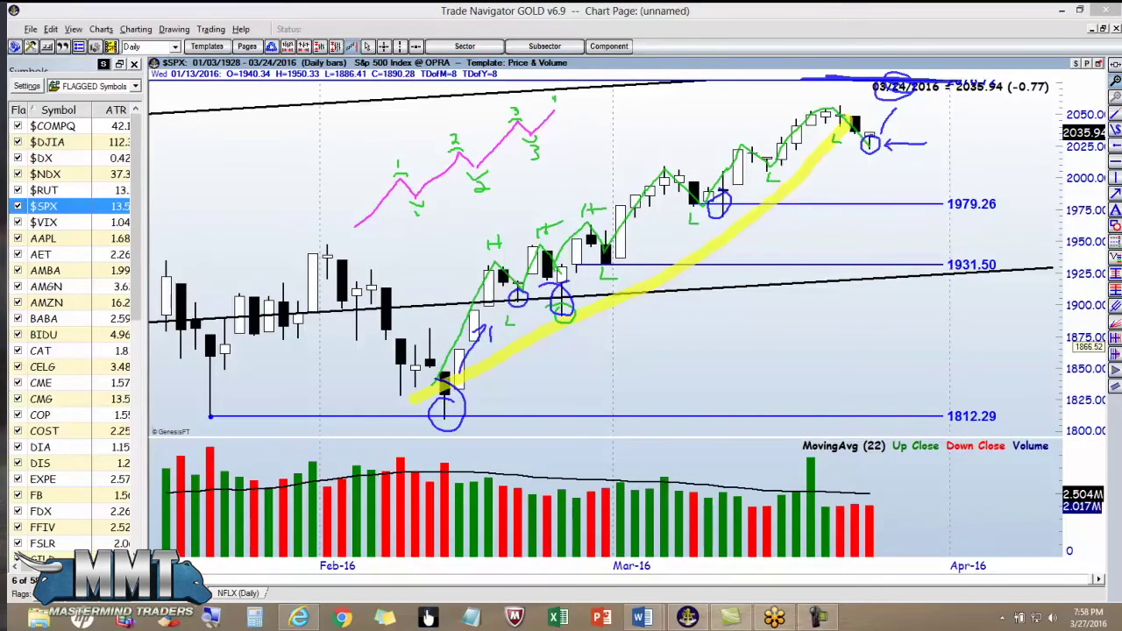
# Clear the markup, auto-scale to show 2109.79 down to 1741.60, and mark the move to 2076.72 in blue
pyautogui.press('Escape')
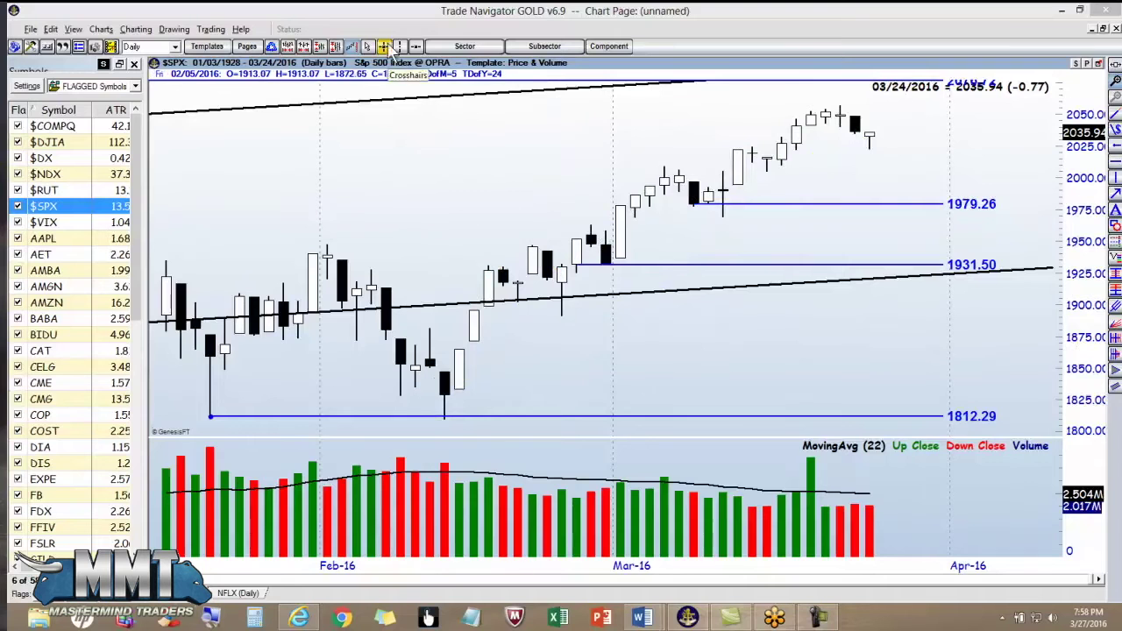
pyautogui.click(350, 46)
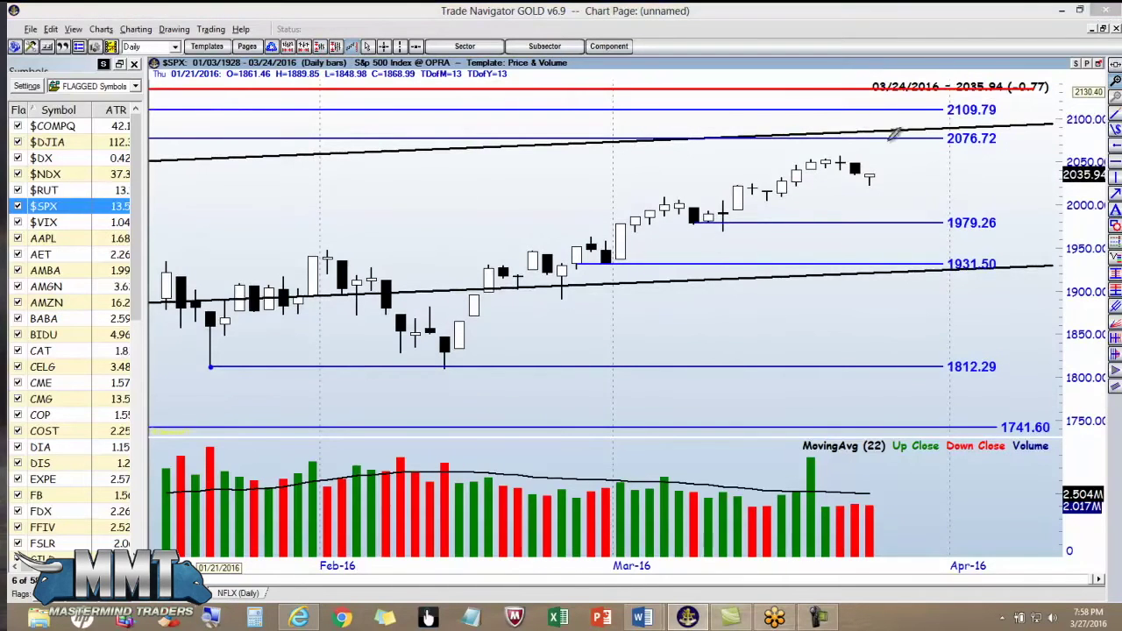
pyautogui.moveTo(882, 171); pyautogui.dragTo(907, 135)
pyautogui.moveTo(945, 149); pyautogui.dragTo(988, 149)
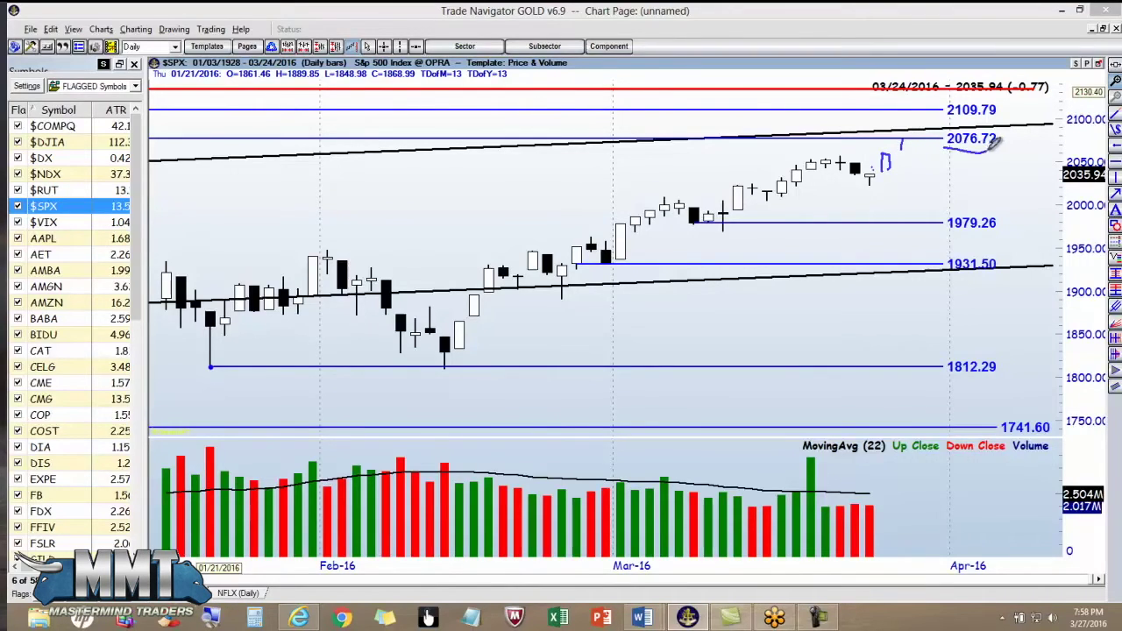
pyautogui.moveTo(902, 131)
pyautogui.mouseDown()
pyautogui.moveTo(905, 143)
pyautogui.moveTo(917, 130)
pyautogui.moveTo(910, 151)
pyautogui.mouseUp()
# Clear the blue pencil marks from the rescaled $SPX chart with Escape
pyautogui.press('Escape')
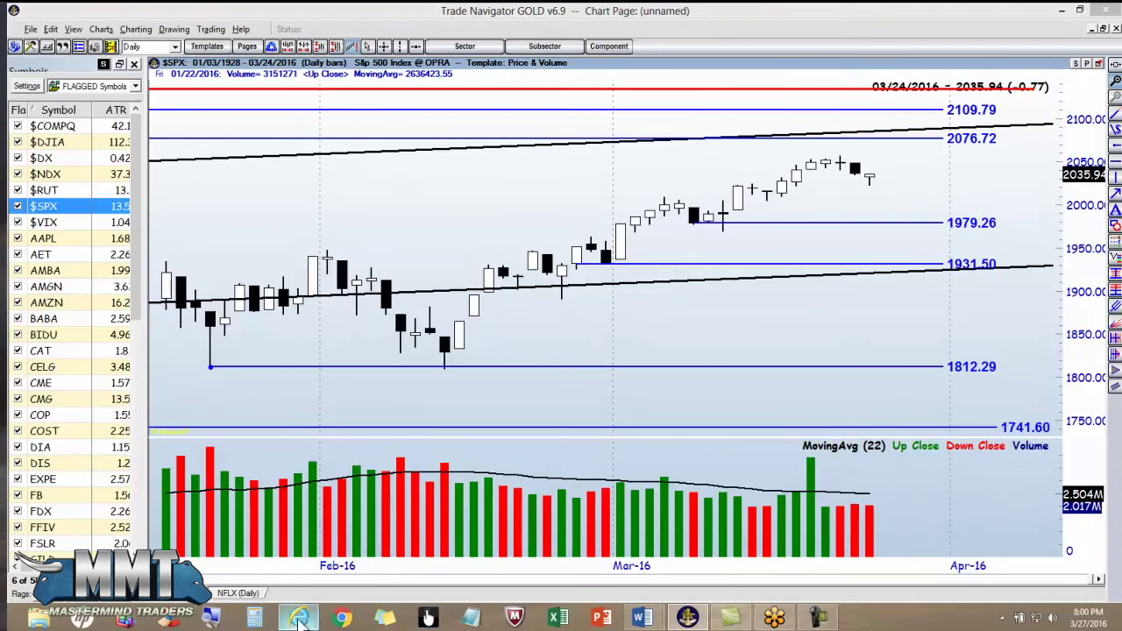
# Switch to the Mastermind Traders site and choose TRADE ALERTS > Trade Alerts
pyautogui.moveTo(294, 621)
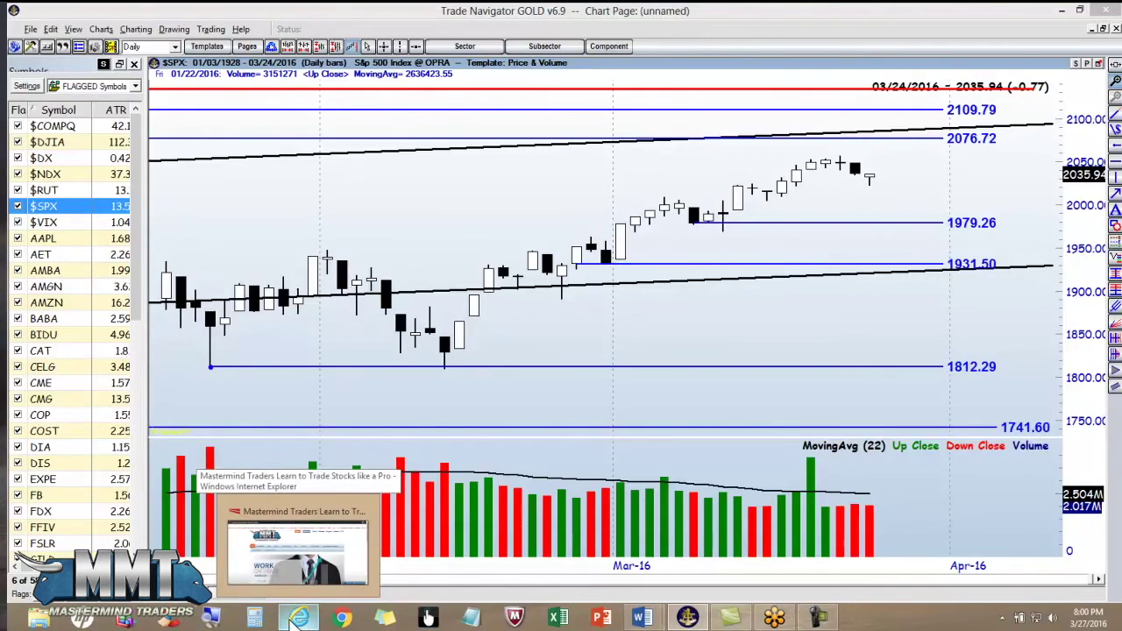
pyautogui.click(293, 620)
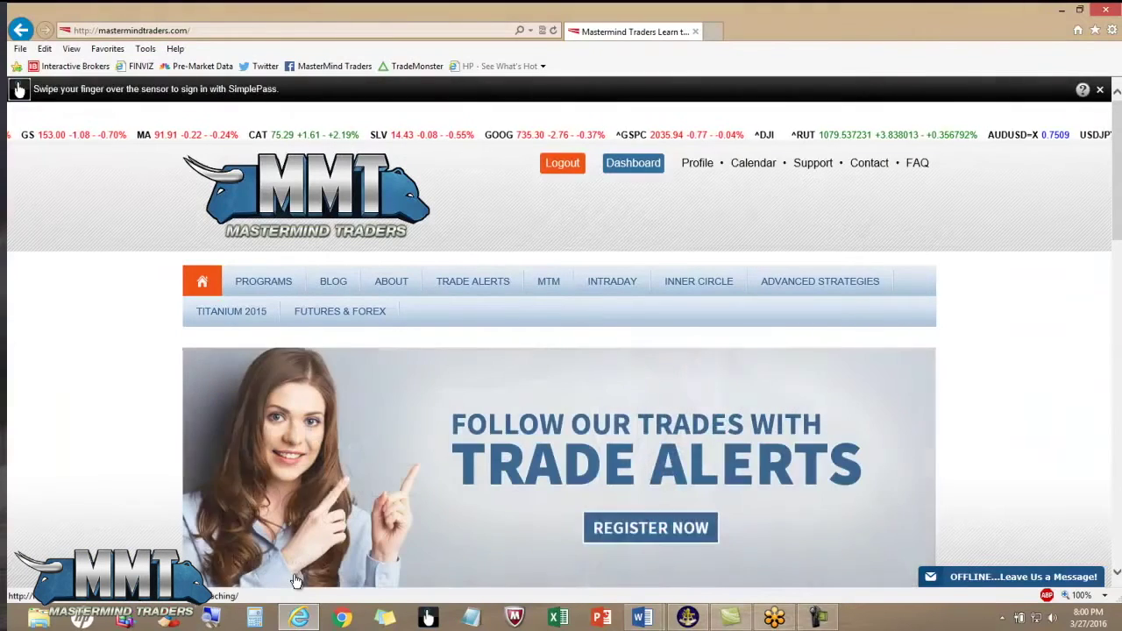
pyautogui.moveTo(618, 285)
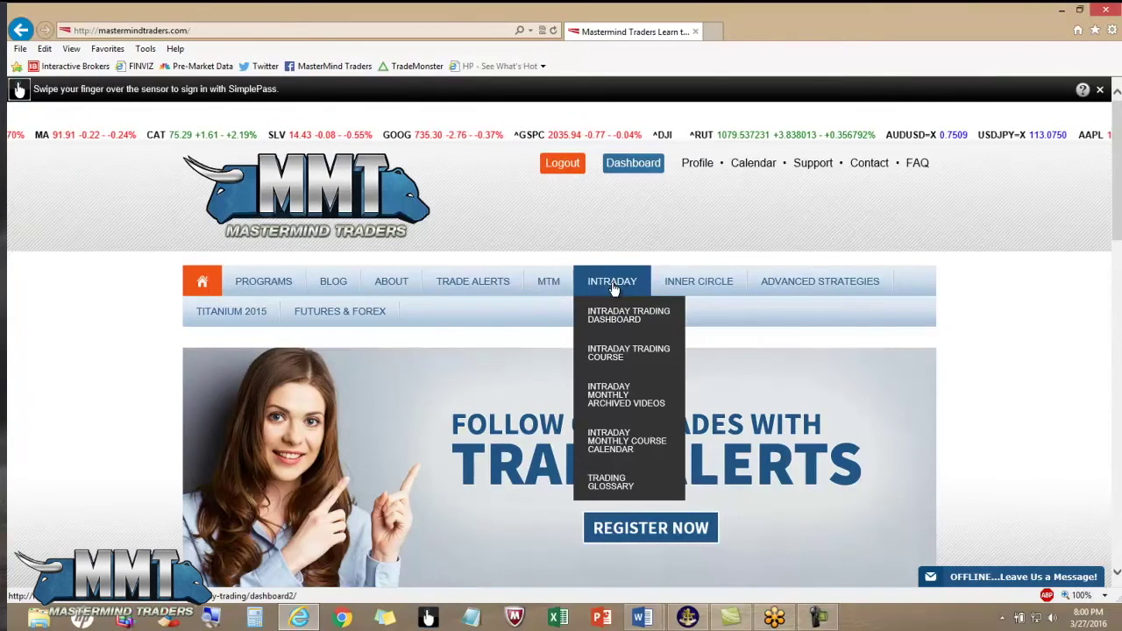
pyautogui.moveTo(491, 290)
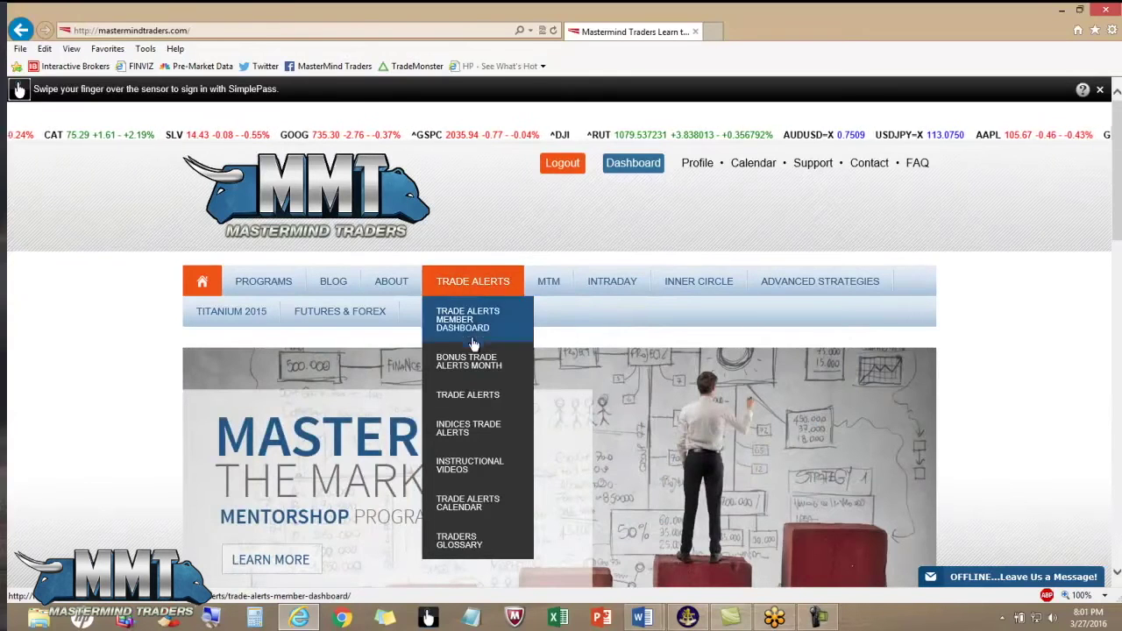
pyautogui.click(468, 397)
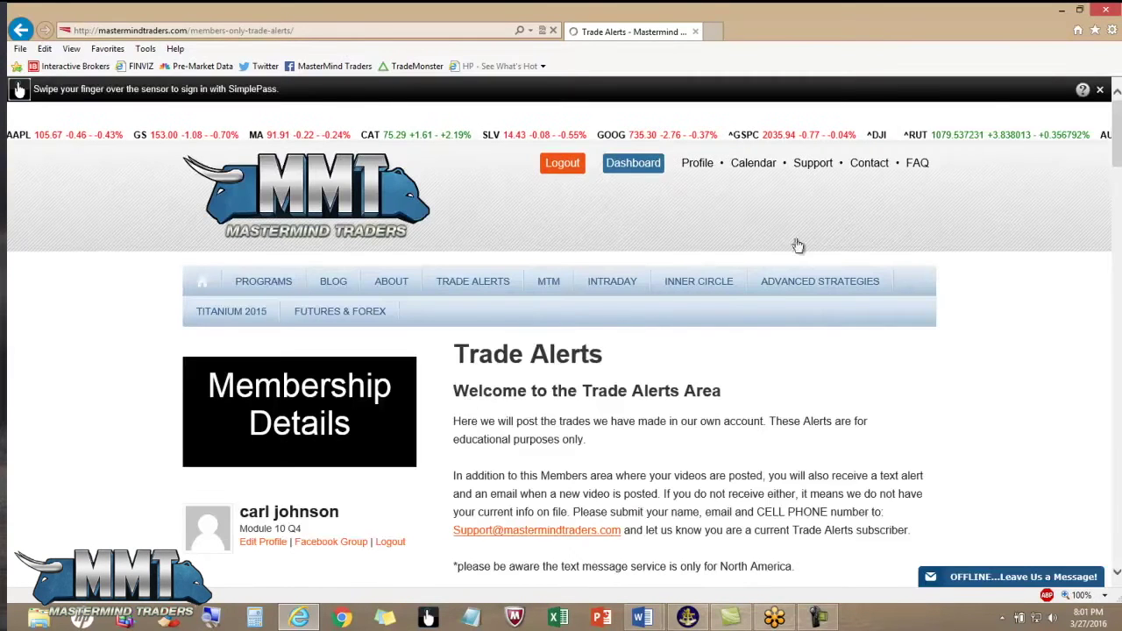
# Scroll to the TSLA 03-24-16 alert, circle its TSLA download link in ink, then clear the ink
pyautogui.moveTo(1117, 138); pyautogui.dragTo(1118, 214)
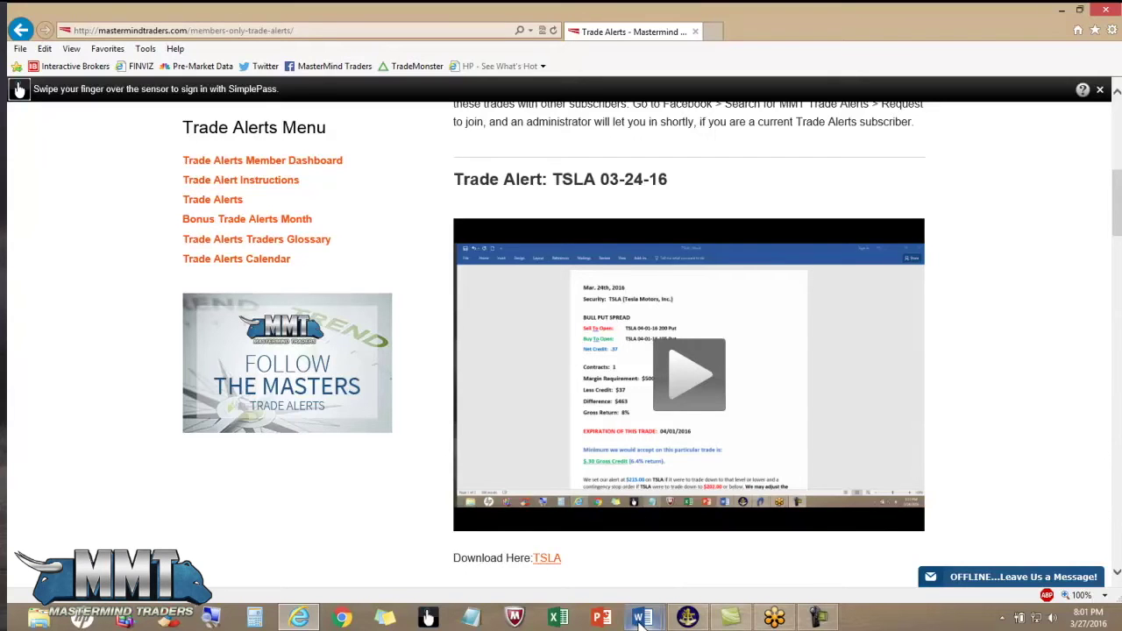
pyautogui.moveTo(639, 621)
pyautogui.moveTo(565, 538)
pyautogui.mouseDown()
pyautogui.moveTo(438, 554)
pyautogui.moveTo(605, 565)
pyautogui.moveTo(568, 537)
pyautogui.moveTo(536, 558)
pyautogui.mouseUp()
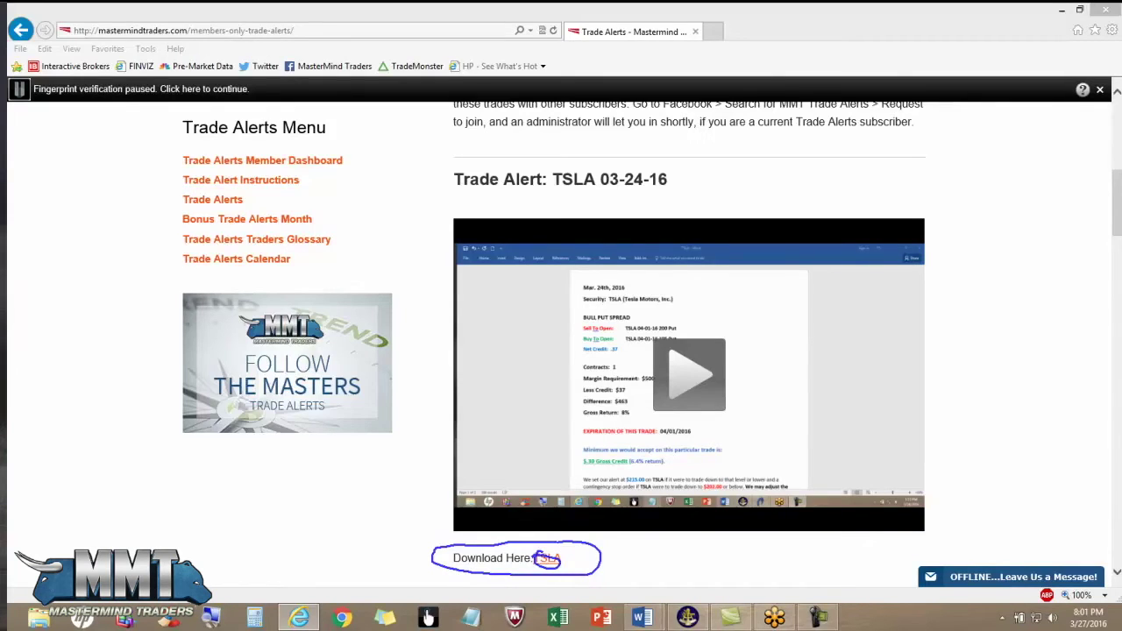
pyautogui.press('Escape')
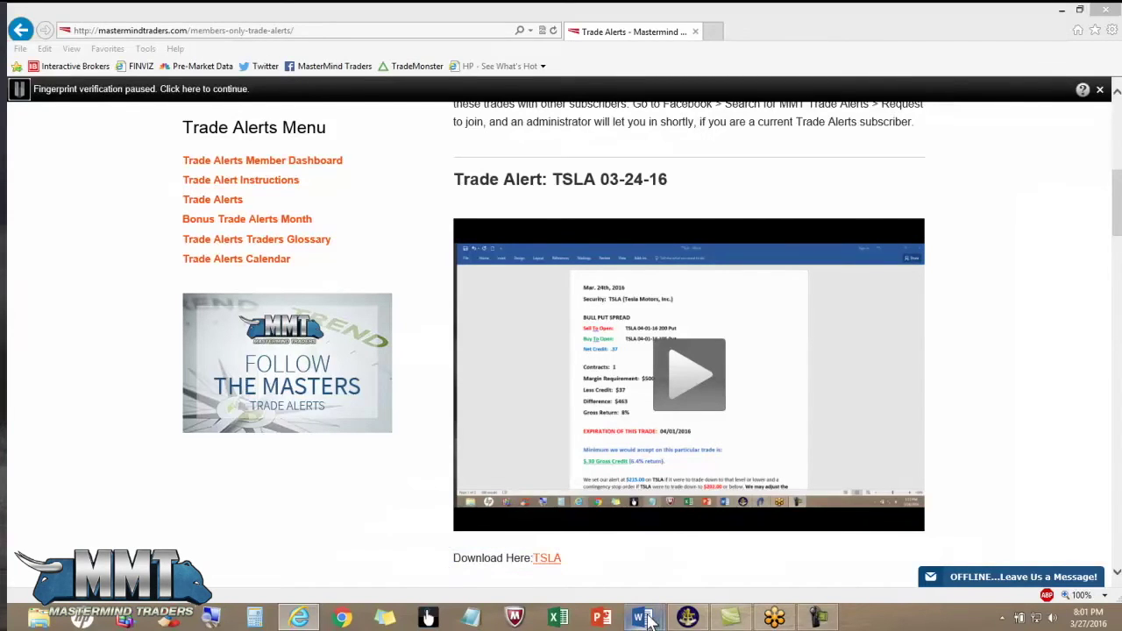
# Bring the TSLA alert document forward and ink-mark BULL PUT SPREAD, the 200/195 strikes and .37 credit
pyautogui.moveTo(653, 619)
pyautogui.click(717, 551)
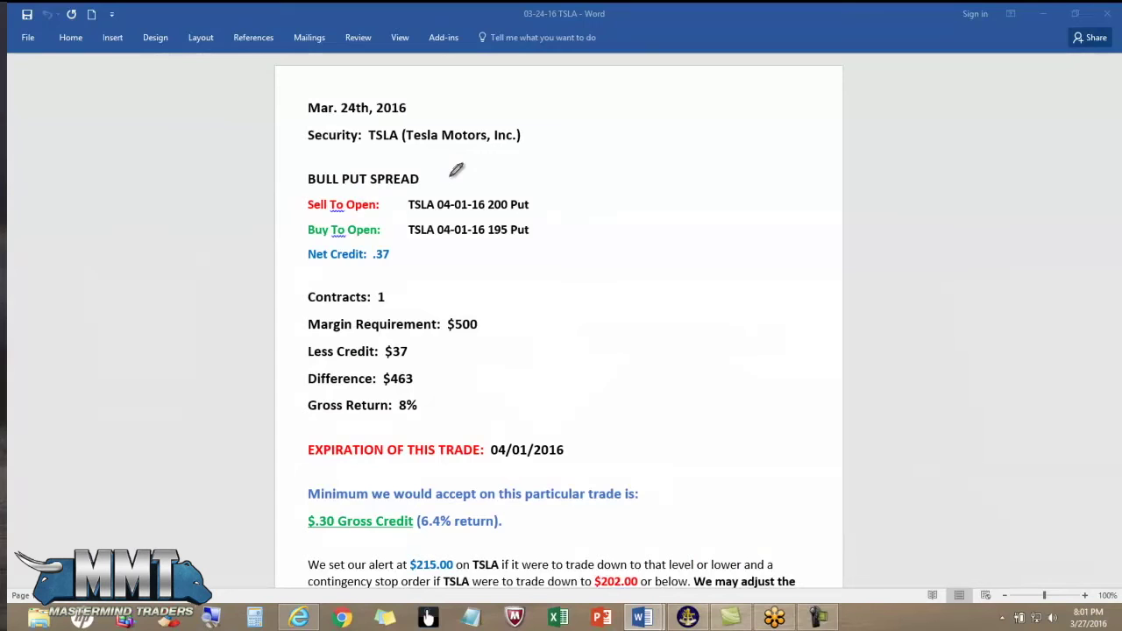
pyautogui.moveTo(371, 161)
pyautogui.mouseDown()
pyautogui.moveTo(309, 162)
pyautogui.moveTo(419, 180)
pyautogui.moveTo(377, 147)
pyautogui.moveTo(404, 146)
pyautogui.mouseUp()
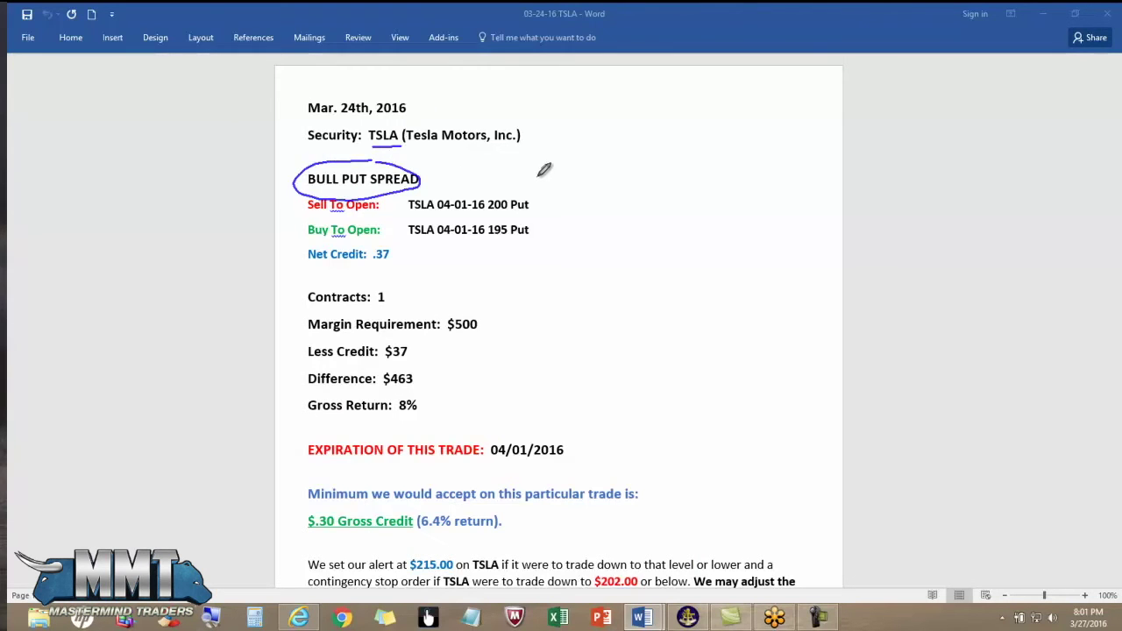
pyautogui.moveTo(488, 211)
pyautogui.mouseDown()
pyautogui.moveTo(517, 209)
pyautogui.moveTo(510, 237)
pyautogui.mouseUp()
pyautogui.moveTo(395, 241)
pyautogui.mouseDown()
pyautogui.moveTo(388, 258)
pyautogui.moveTo(390, 235)
pyautogui.mouseUp()
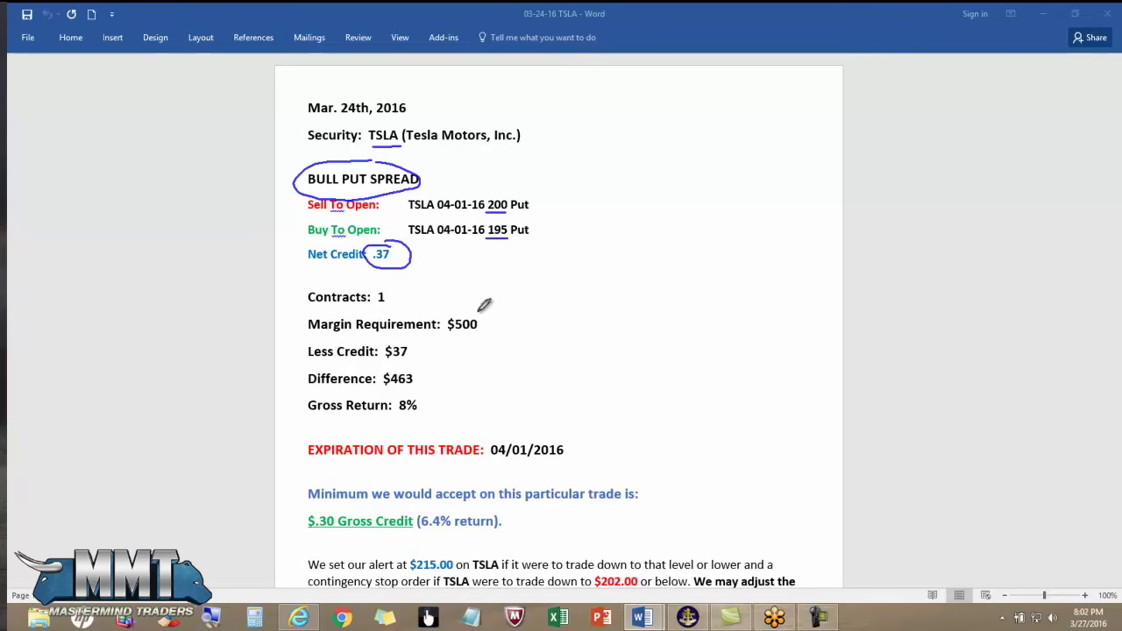
# Circle the $500 margin and 1 contract, arrow to Less Credit $37, then erase all ink
pyautogui.moveTo(470, 312)
pyautogui.mouseDown()
pyautogui.moveTo(480, 327)
pyautogui.moveTo(482, 305)
pyautogui.mouseUp()
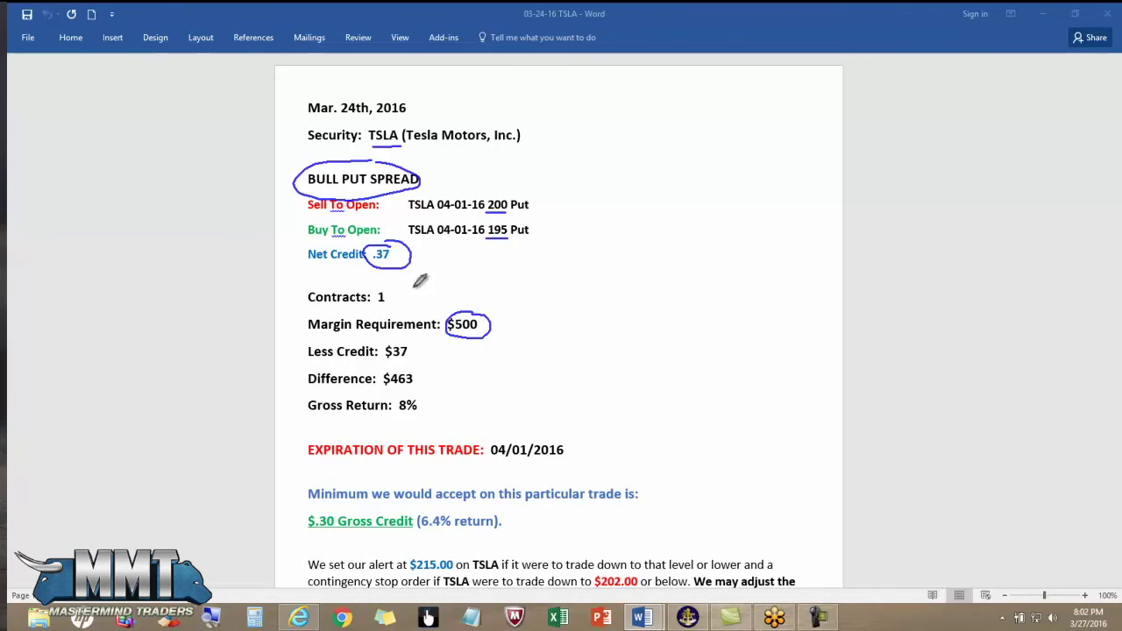
pyautogui.moveTo(391, 283)
pyautogui.mouseDown()
pyautogui.moveTo(405, 297)
pyautogui.moveTo(544, 332)
pyautogui.moveTo(480, 355)
pyautogui.moveTo(432, 345)
pyautogui.moveTo(417, 354)
pyautogui.moveTo(429, 363)
pyautogui.mouseUp()
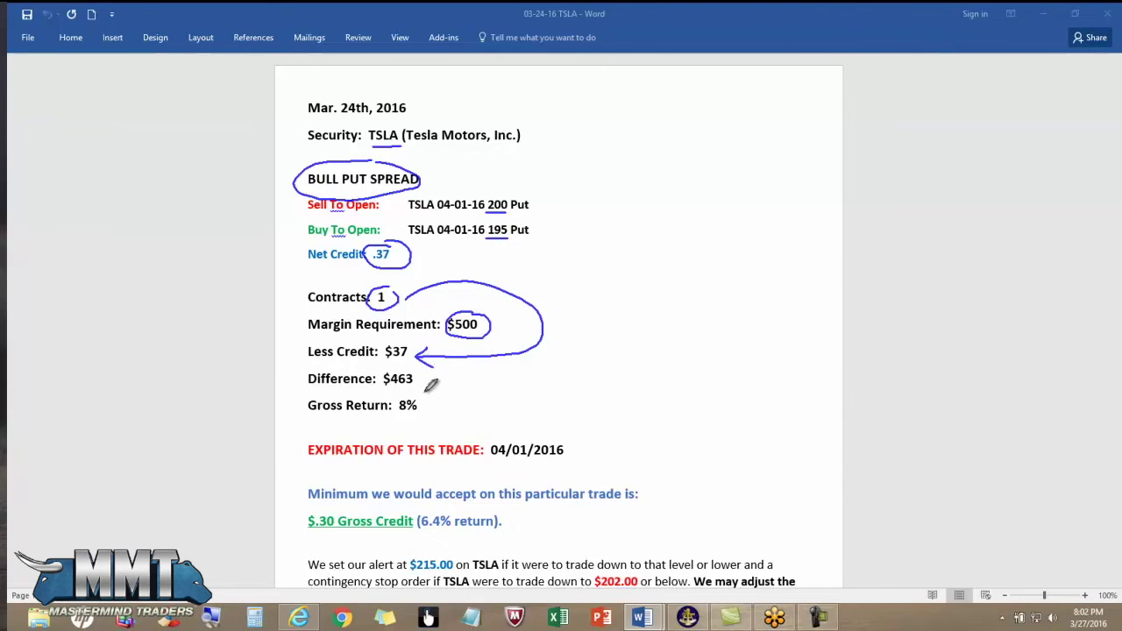
pyautogui.moveTo(419, 400)
pyautogui.mouseDown()
pyautogui.moveTo(392, 399)
pyautogui.moveTo(424, 385)
pyautogui.mouseUp()
pyautogui.press('Escape')
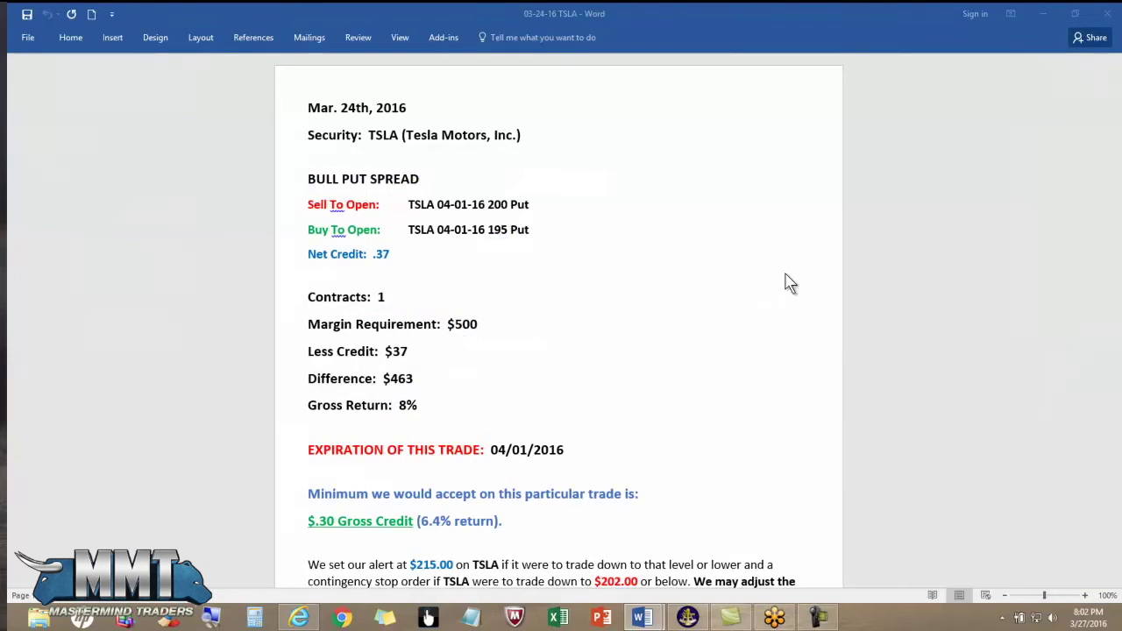
# Pen-circle $215.00, $202.00 and the Mar. 28th note, erase the ink, and close the TSLA alert document
pyautogui.scroll(-3, 781, 277)
pyautogui.scroll(-5, 782, 280)
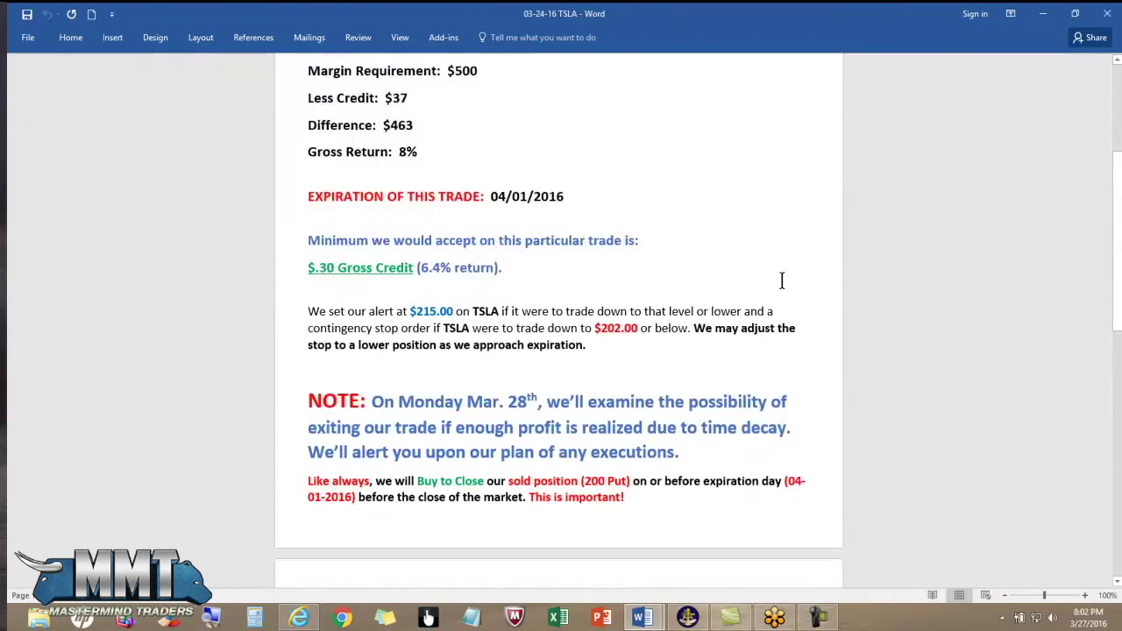
pyautogui.scroll(-1, 782, 280)
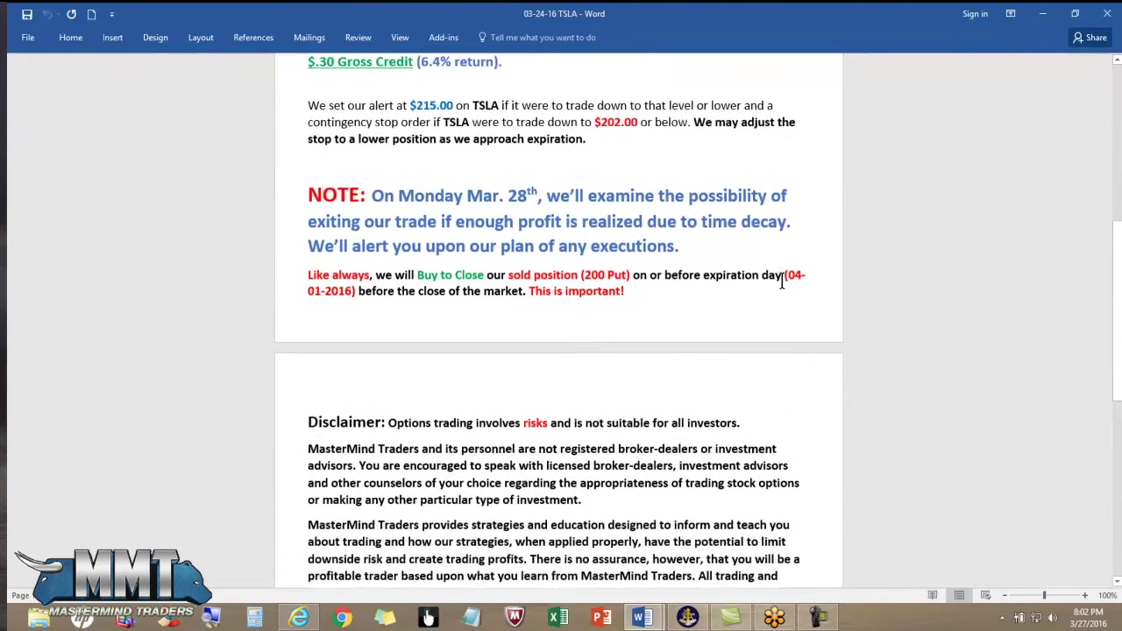
pyautogui.hotkey('ctrl', '2')
pyautogui.moveTo(439, 76)
pyautogui.mouseDown()
pyautogui.moveTo(462, 92)
pyautogui.moveTo(457, 81)
pyautogui.mouseUp()
pyautogui.moveTo(617, 96)
pyautogui.mouseDown()
pyautogui.moveTo(630, 106)
pyautogui.moveTo(646, 96)
pyautogui.mouseUp()
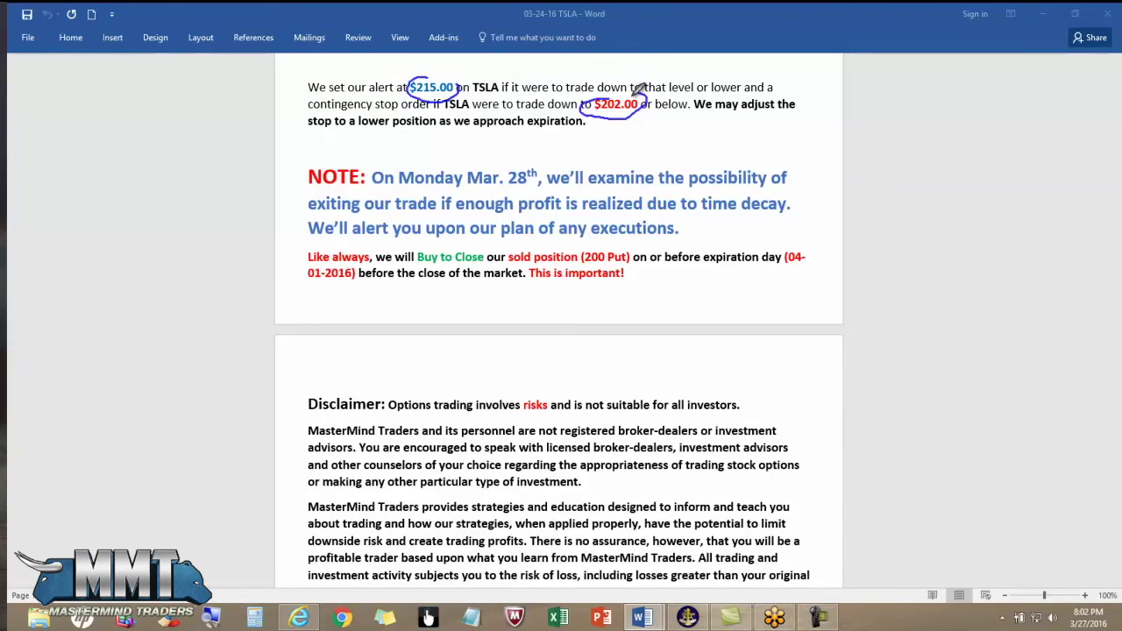
pyautogui.moveTo(581, 149)
pyautogui.mouseDown()
pyautogui.moveTo(470, 156)
pyautogui.moveTo(589, 167)
pyautogui.mouseUp()
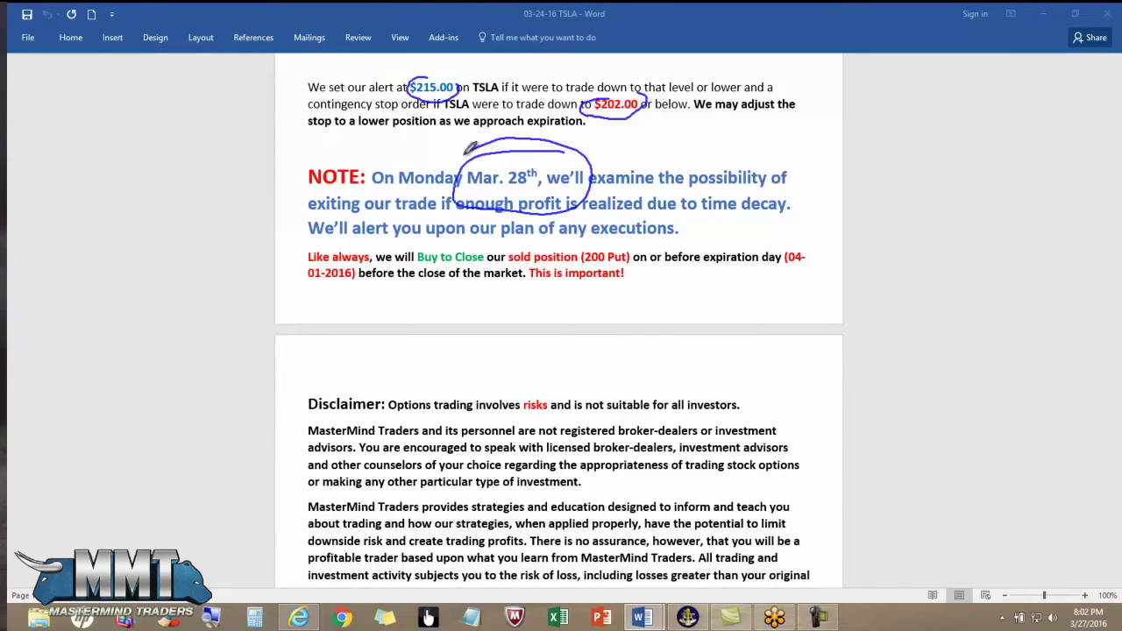
pyautogui.press('Escape')
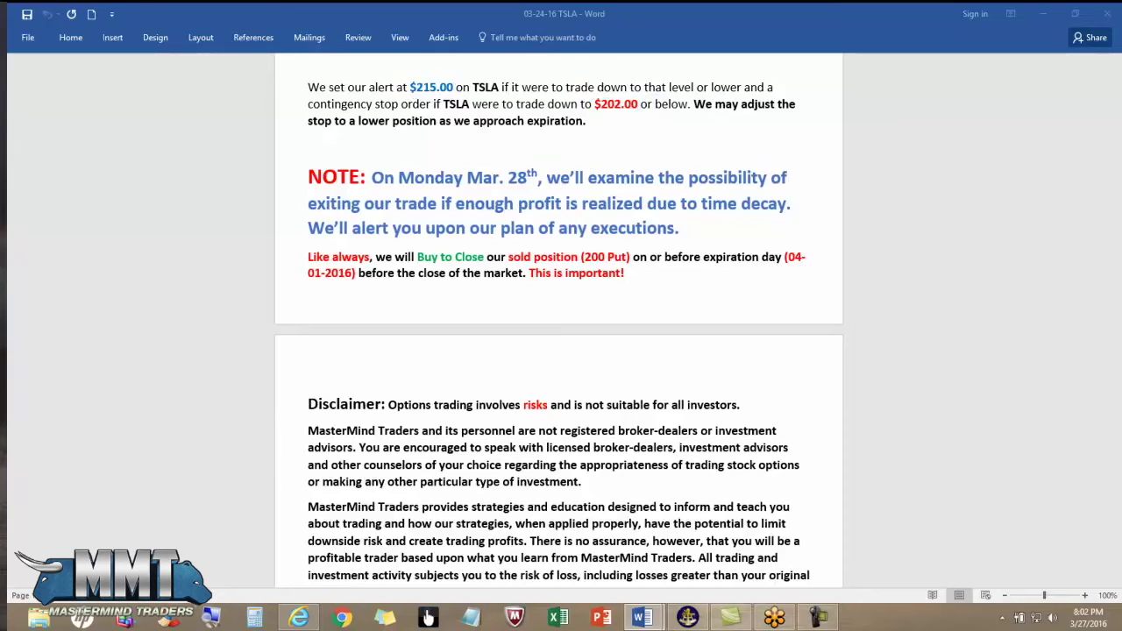
pyautogui.click(1107, 16)
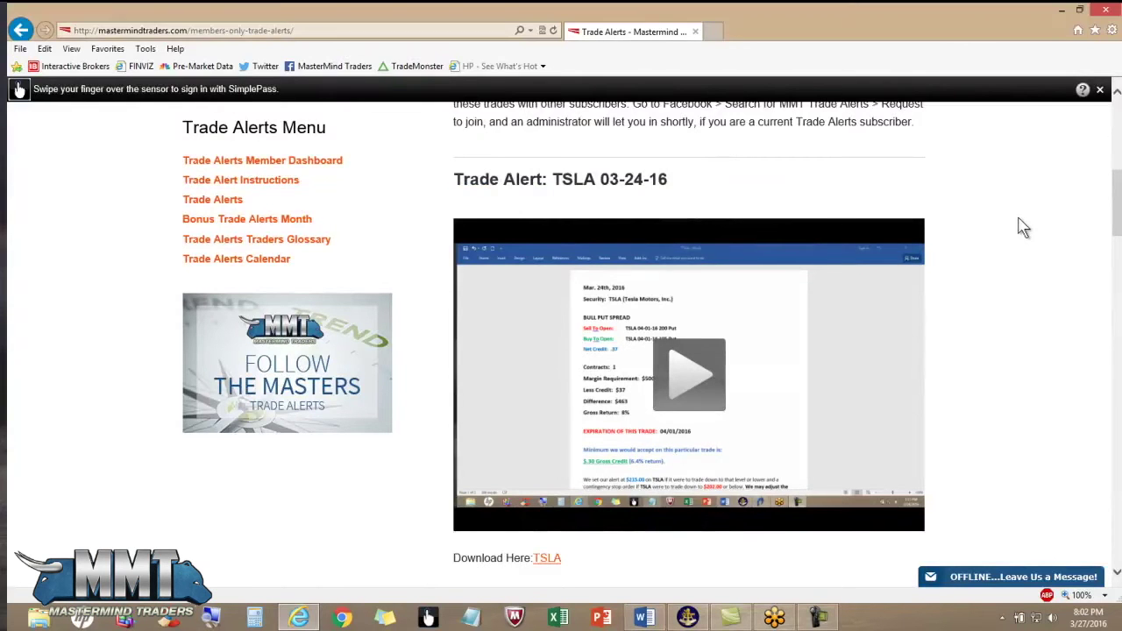
pyautogui.scroll(-3, 1026, 228)
pyautogui.scroll(-5, 1026, 228)
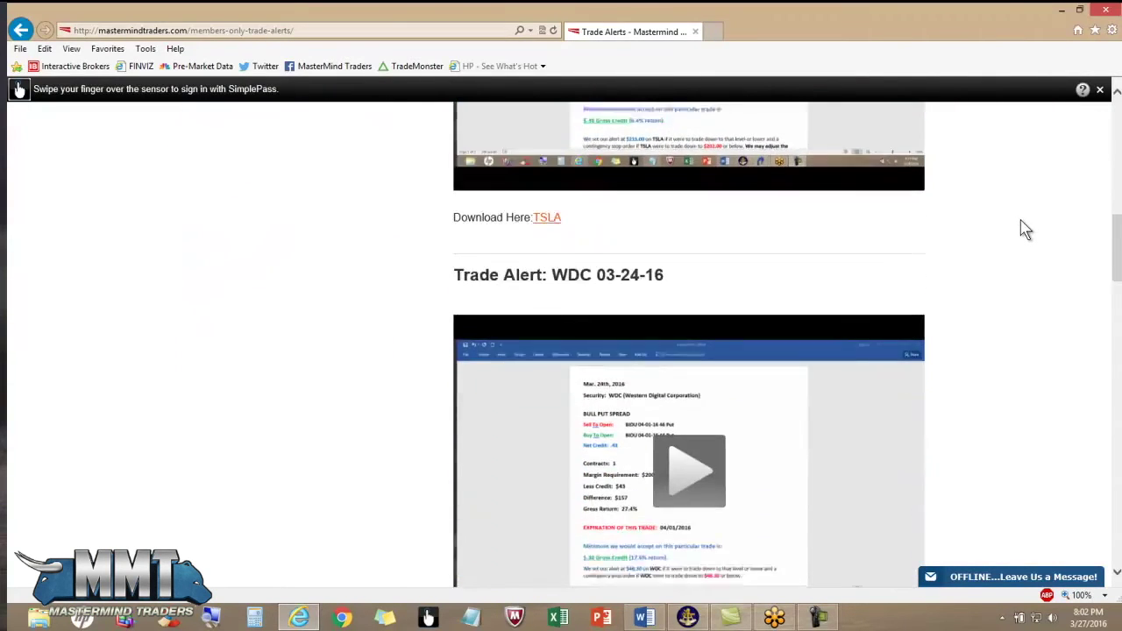
pyautogui.scroll(-6, 1026, 230)
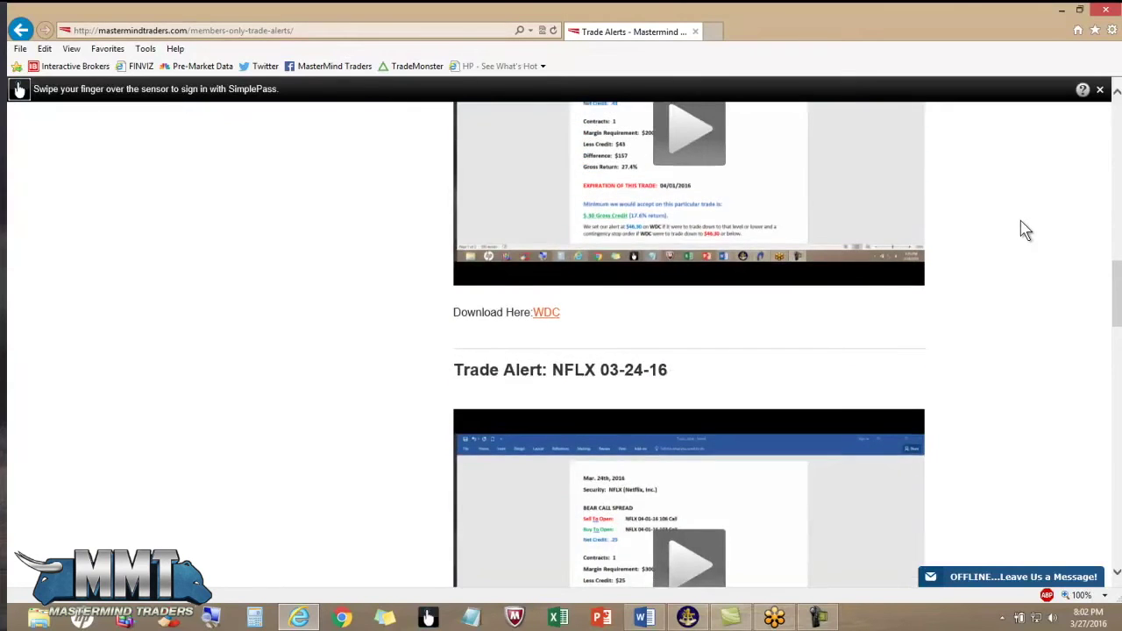
pyautogui.scroll(-4, 1026, 230)
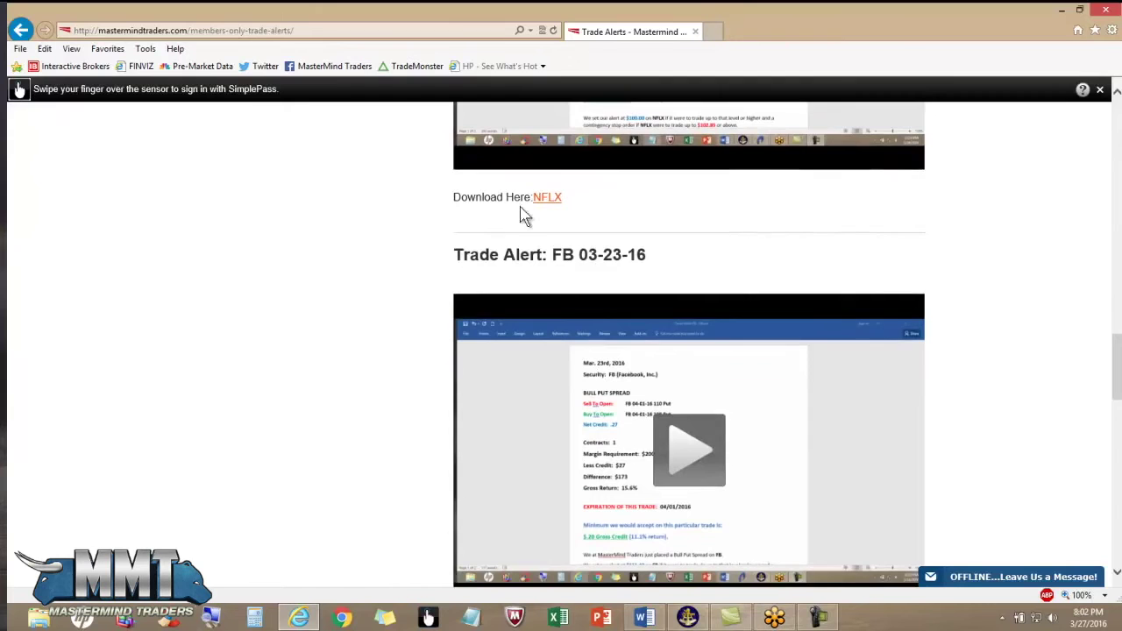
pyautogui.scroll(-3, 1040, 267)
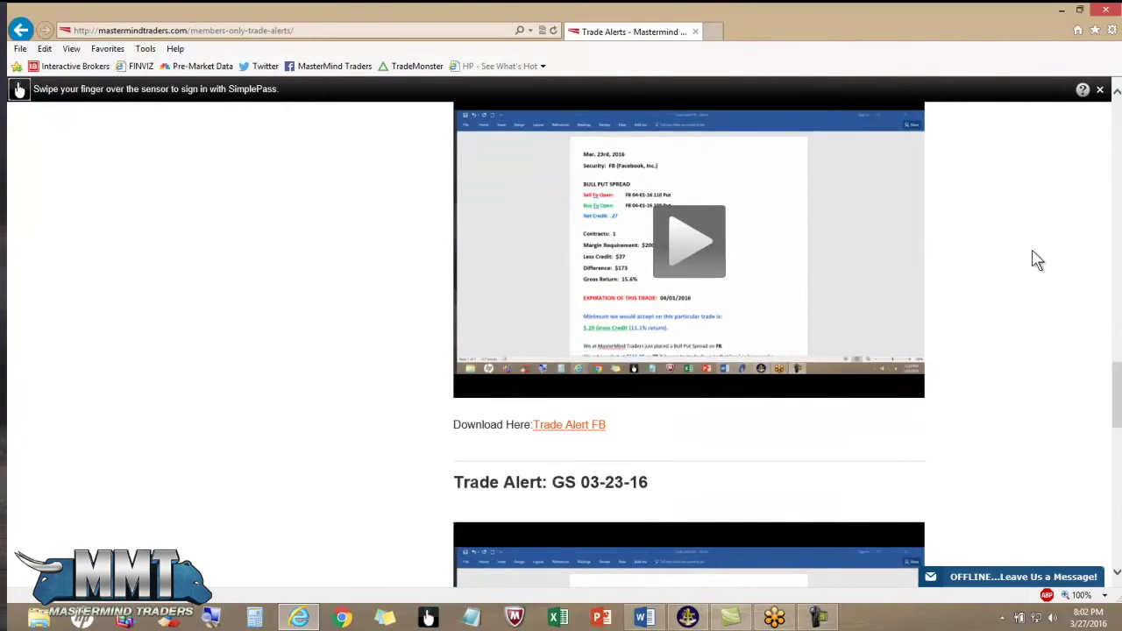
pyautogui.scroll(-4, 1039, 263)
pyautogui.scroll(-3, 1037, 261)
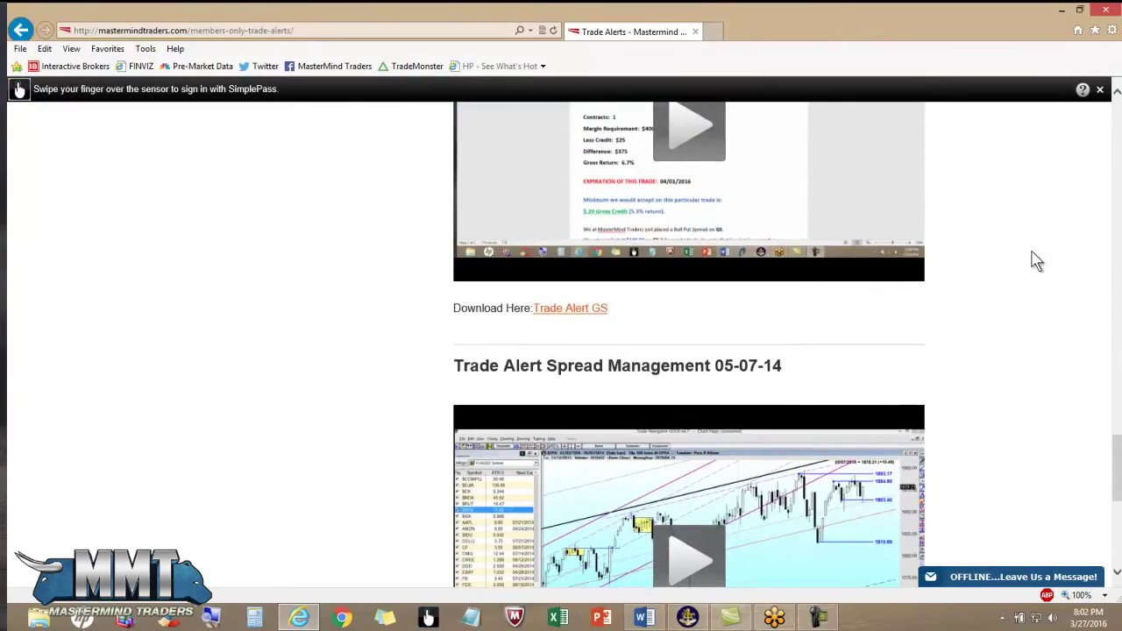
pyautogui.scroll(-2, 1037, 262)
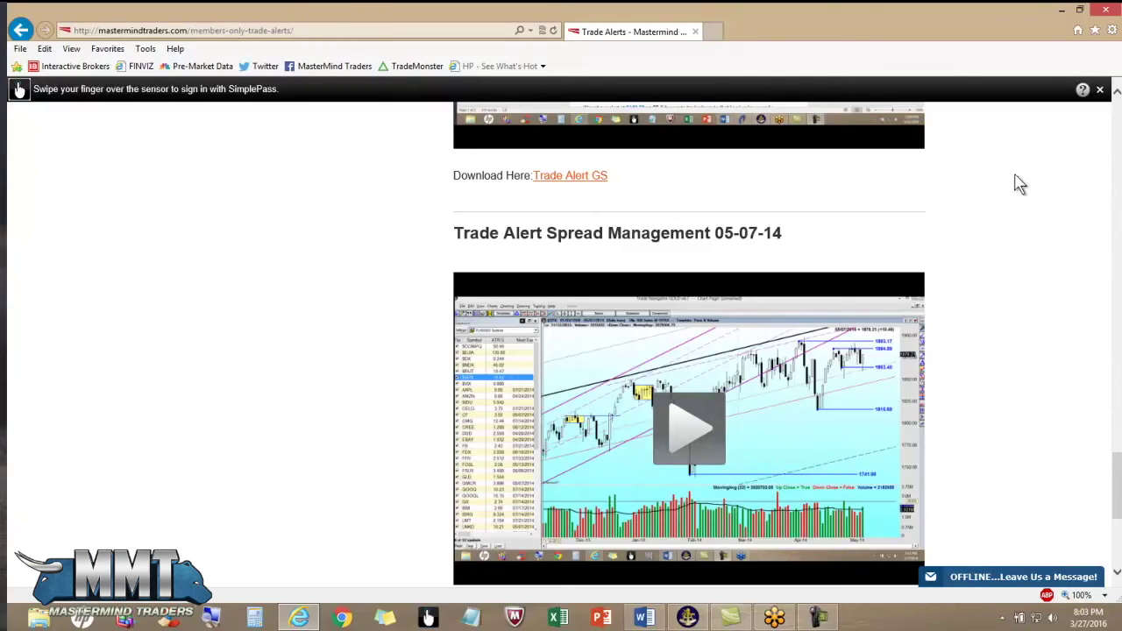
pyautogui.moveTo(1119, 478); pyautogui.dragTo(1119, 131)
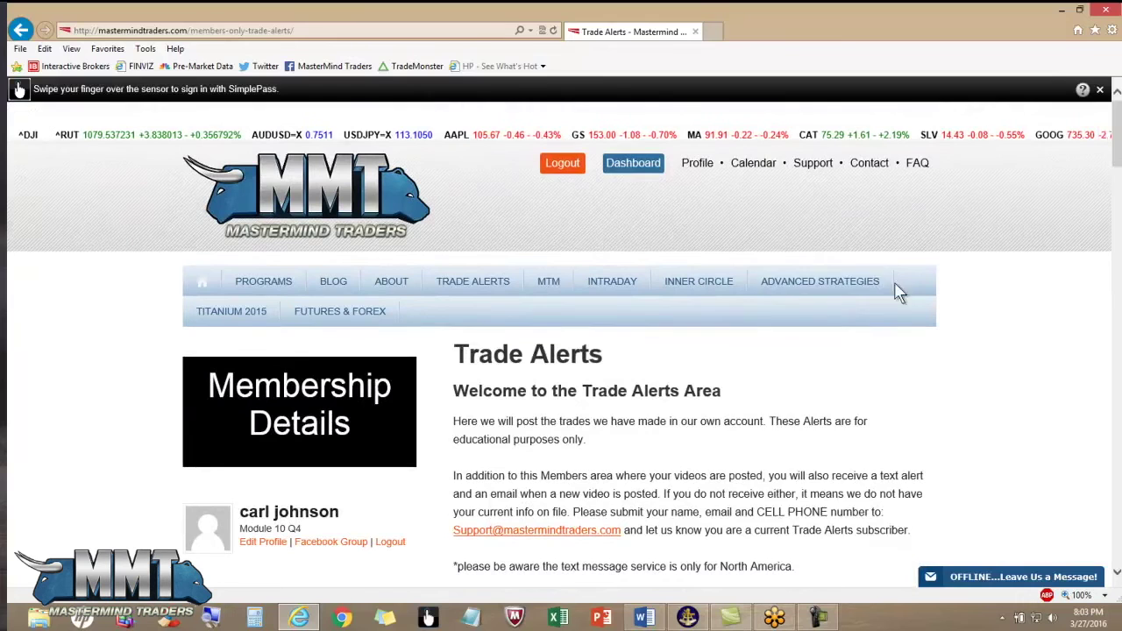
# Read down the Trade Alerts page to the $119-per-month offer, then close Internet Explorer
pyautogui.moveTo(254, 275)
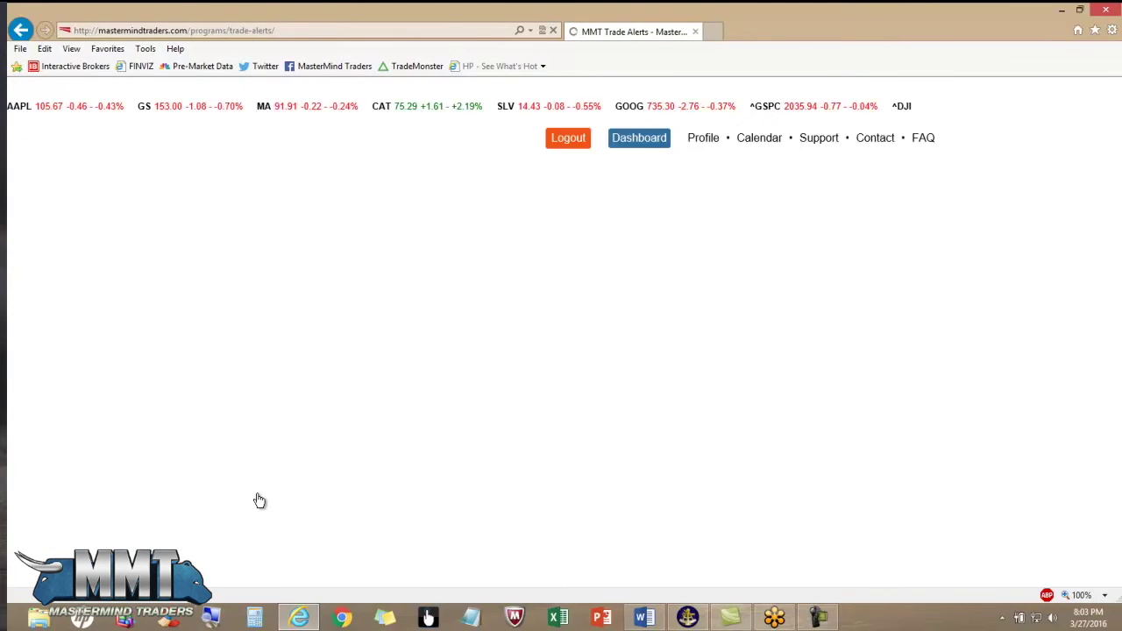
pyautogui.scroll(-1, 1063, 305)
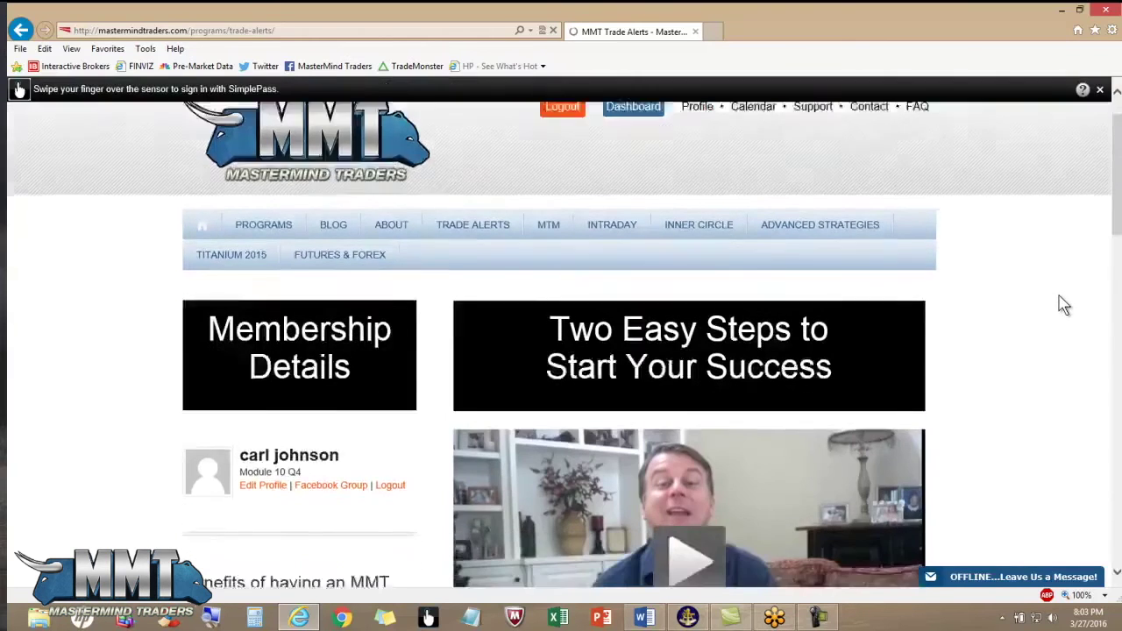
pyautogui.scroll(-2, 1064, 305)
pyautogui.scroll(-2, 1064, 304)
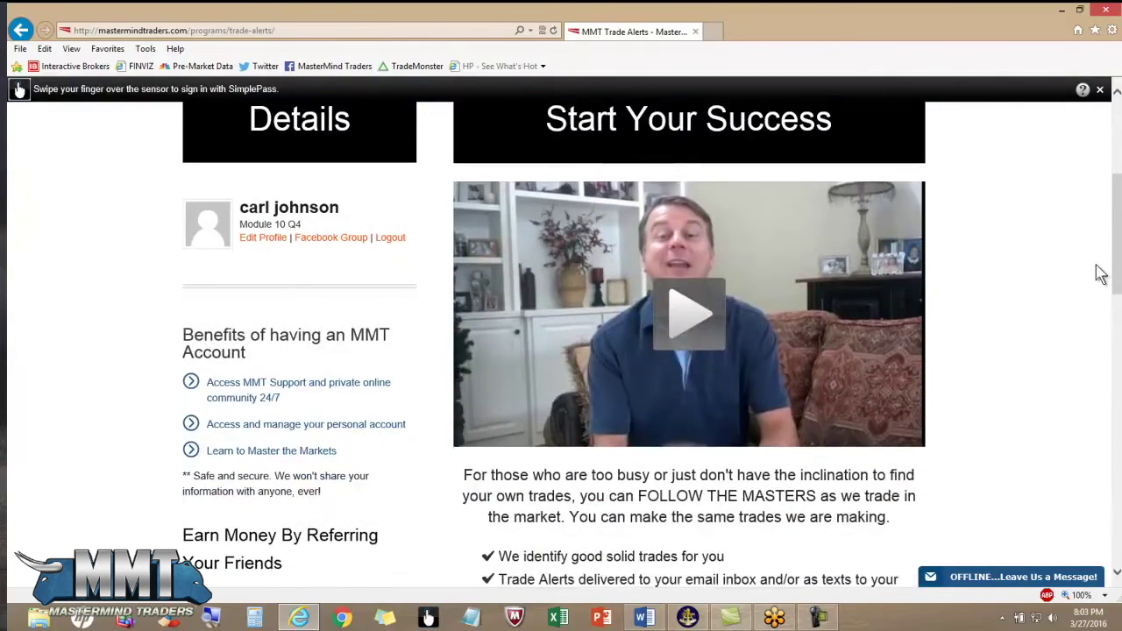
pyautogui.scroll(-10, 1056, 274)
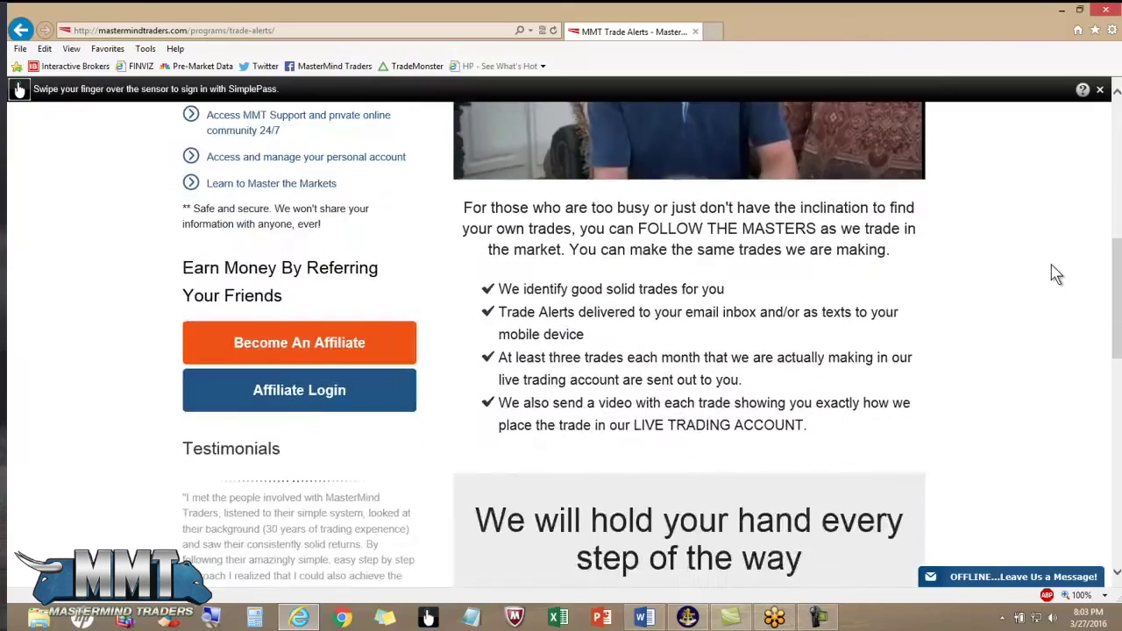
pyautogui.scroll(-2, 1057, 274)
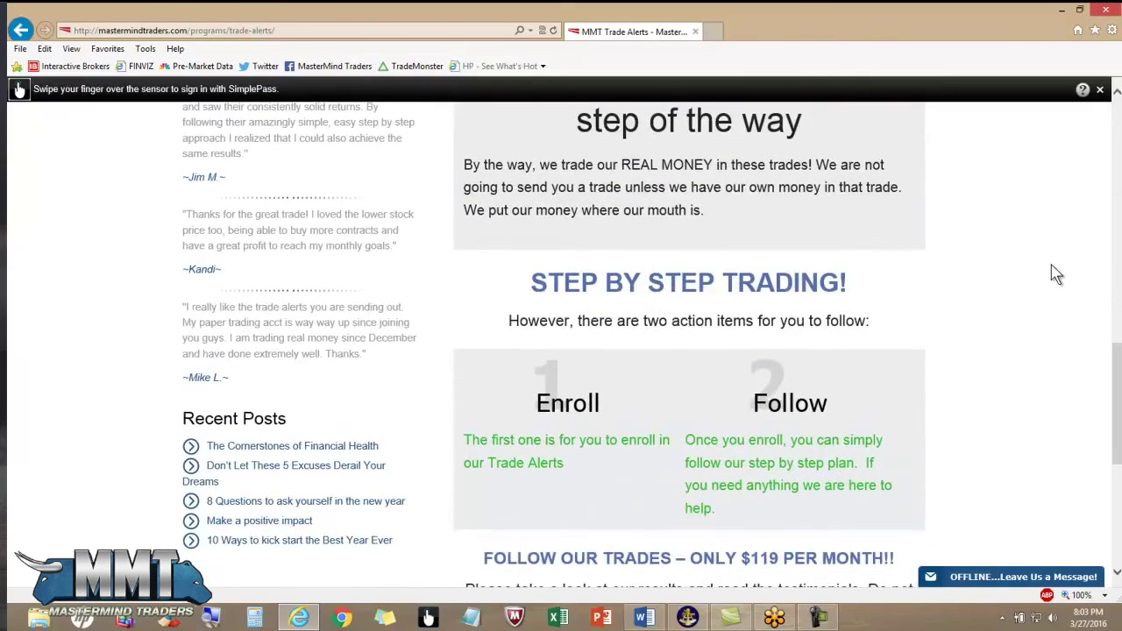
pyautogui.scroll(-3, 1008, 283)
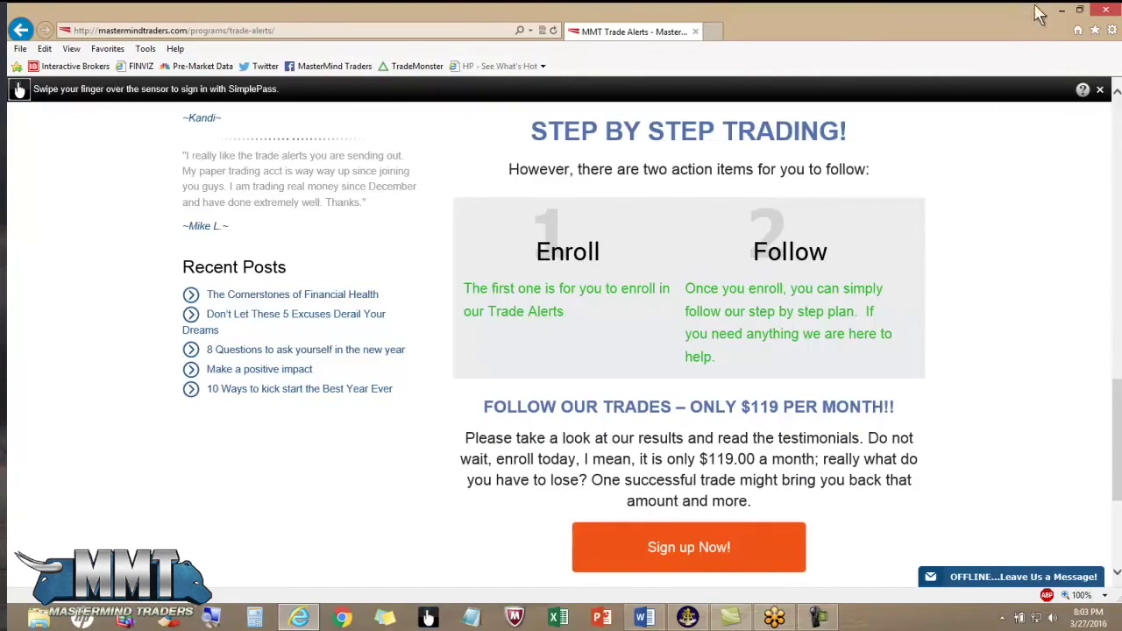
pyautogui.click(1108, 13)
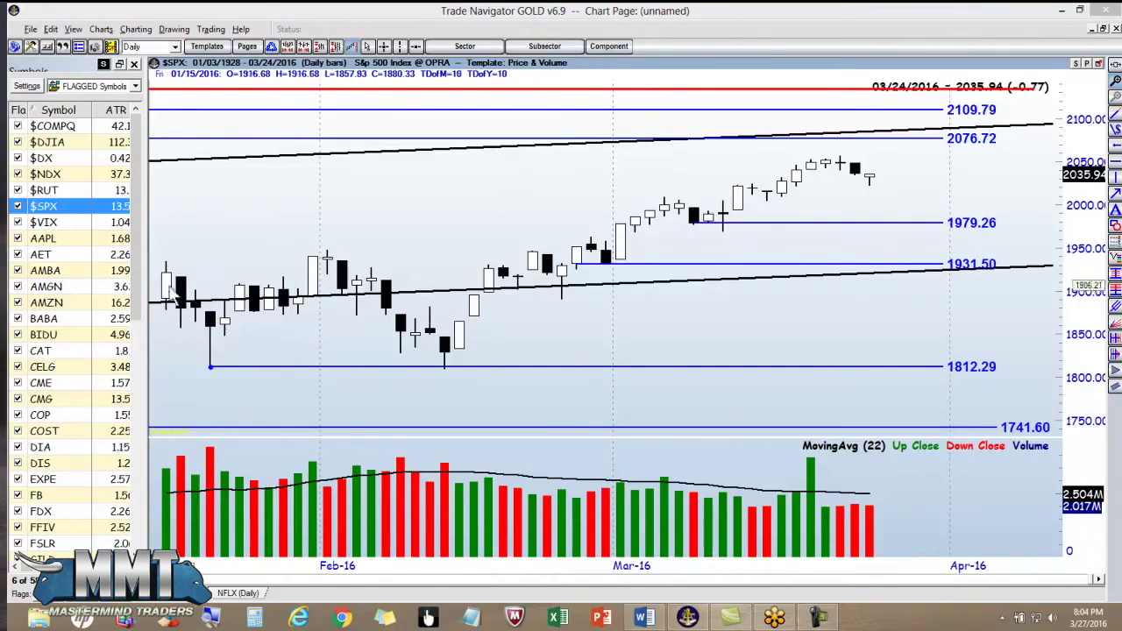
# Scroll the FLAGGED Symbols list to the bottom and load the TSLA chart
pyautogui.moveTo(140, 263); pyautogui.dragTo(146, 526)
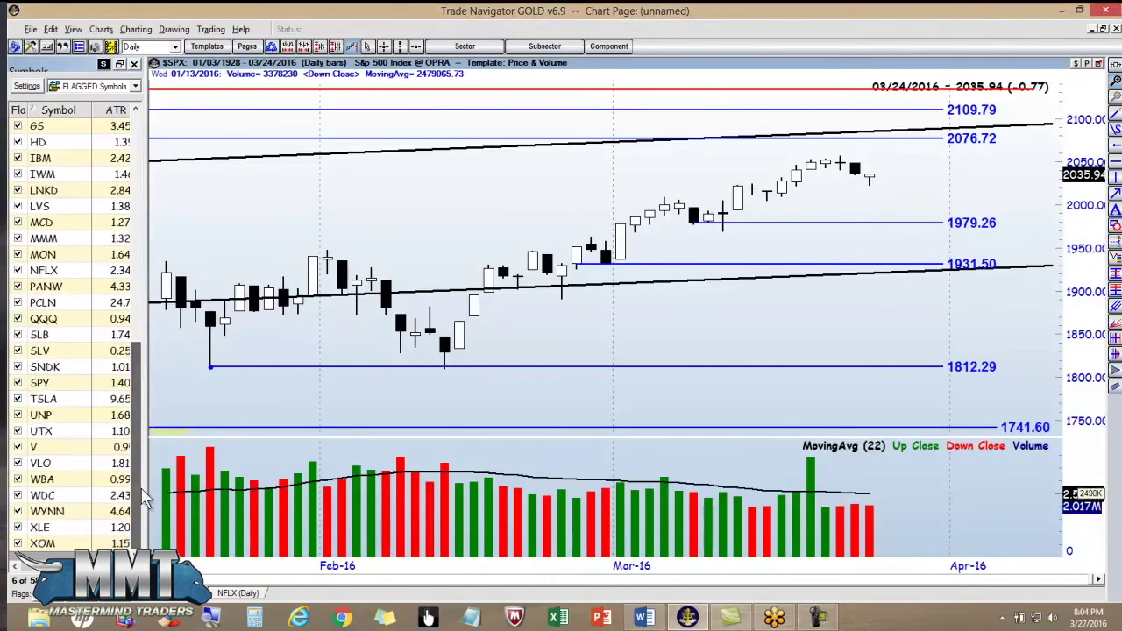
pyautogui.click(64, 406)
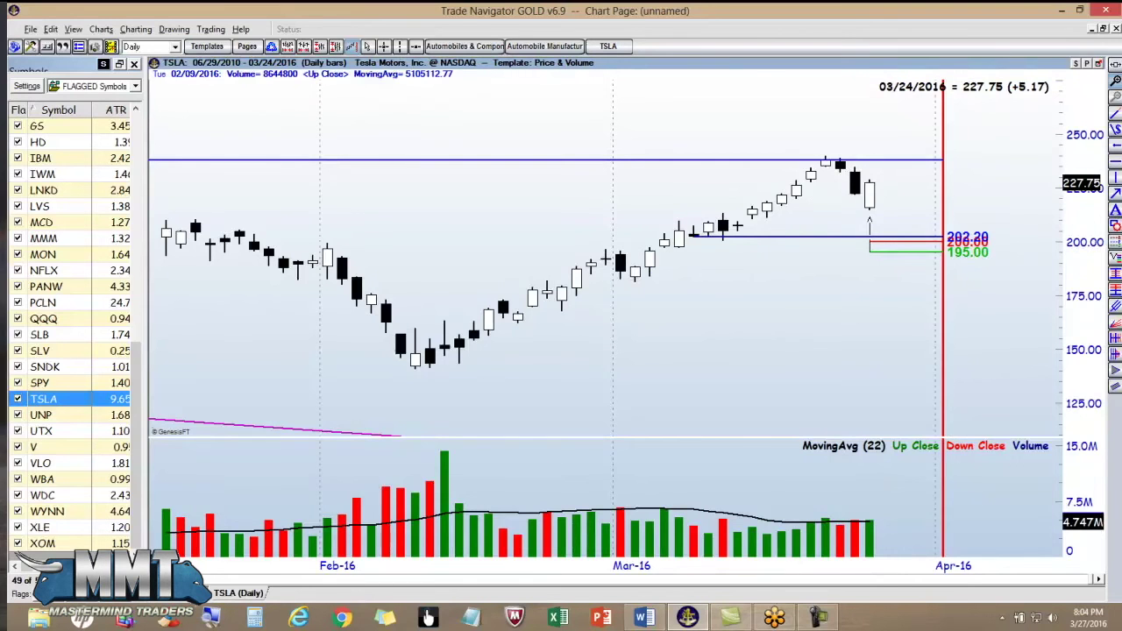
# Review the WDC and NFLX charts in turn, ending on Goldman Sachs (GS)
pyautogui.click(54, 496)
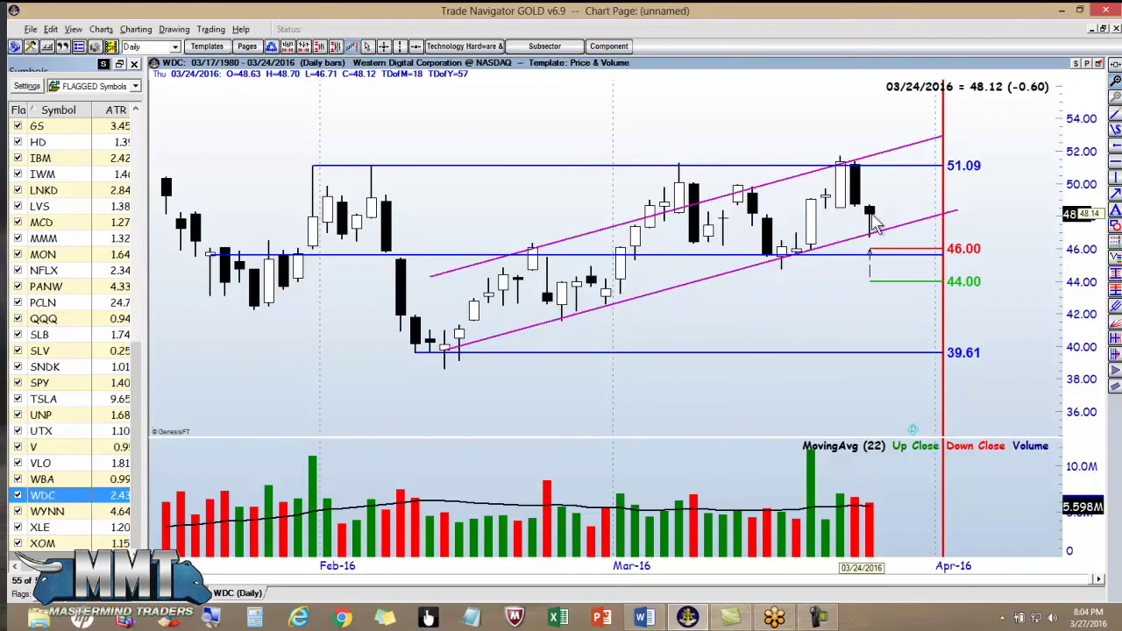
pyautogui.click(60, 271)
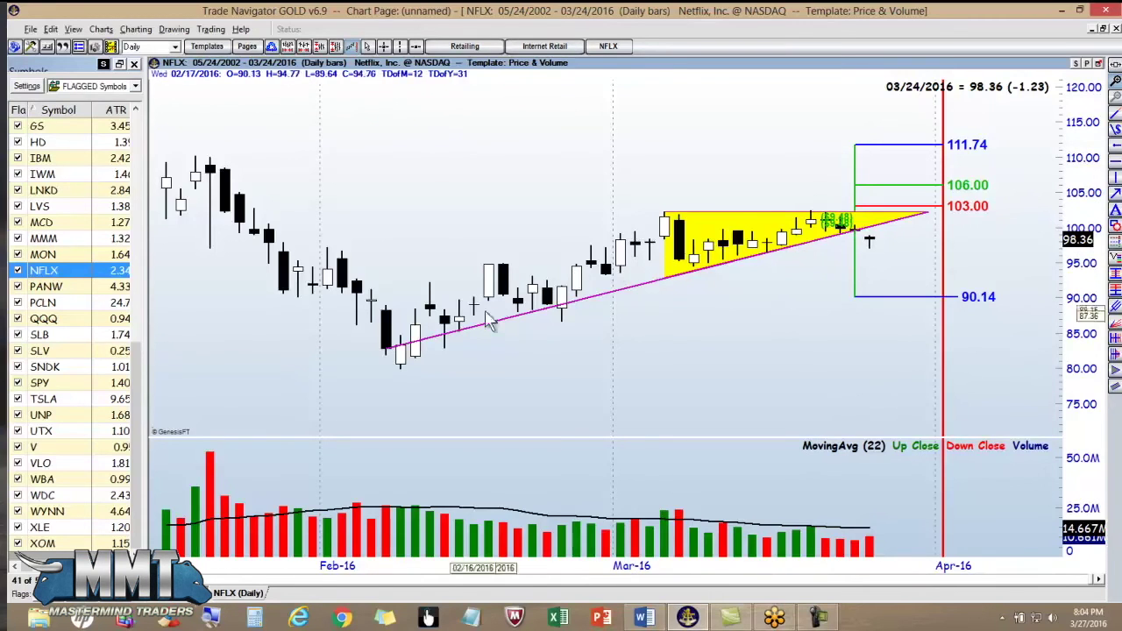
pyautogui.click(59, 126)
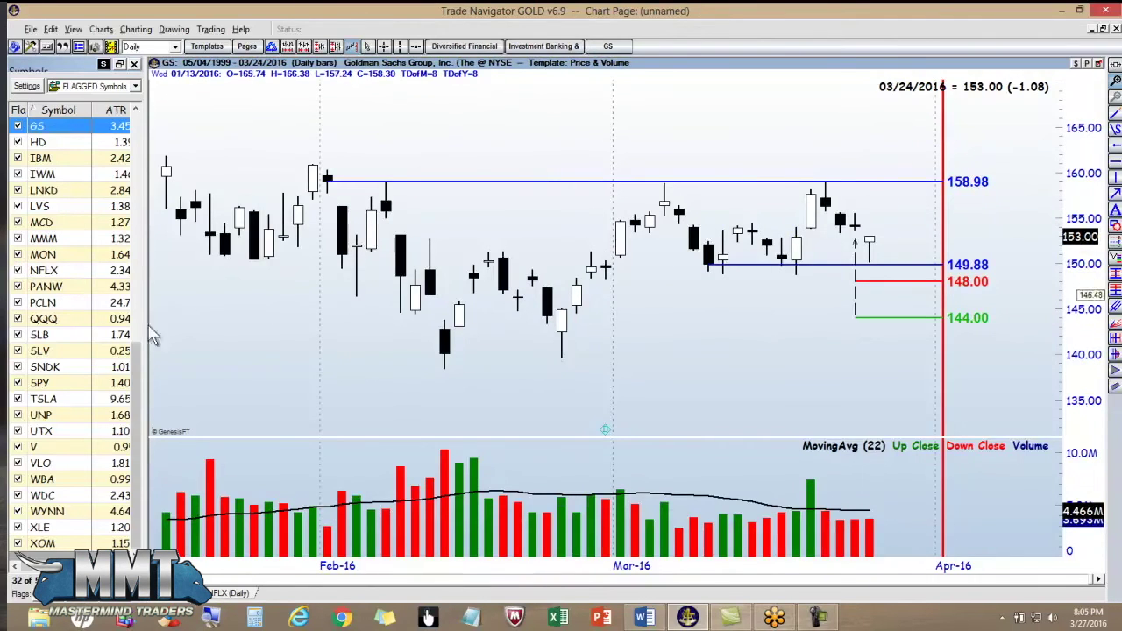
# Review the Facebook (FB) chart, then switch to Schlumberger (SLB)
pyautogui.scroll(3, 131, 368)
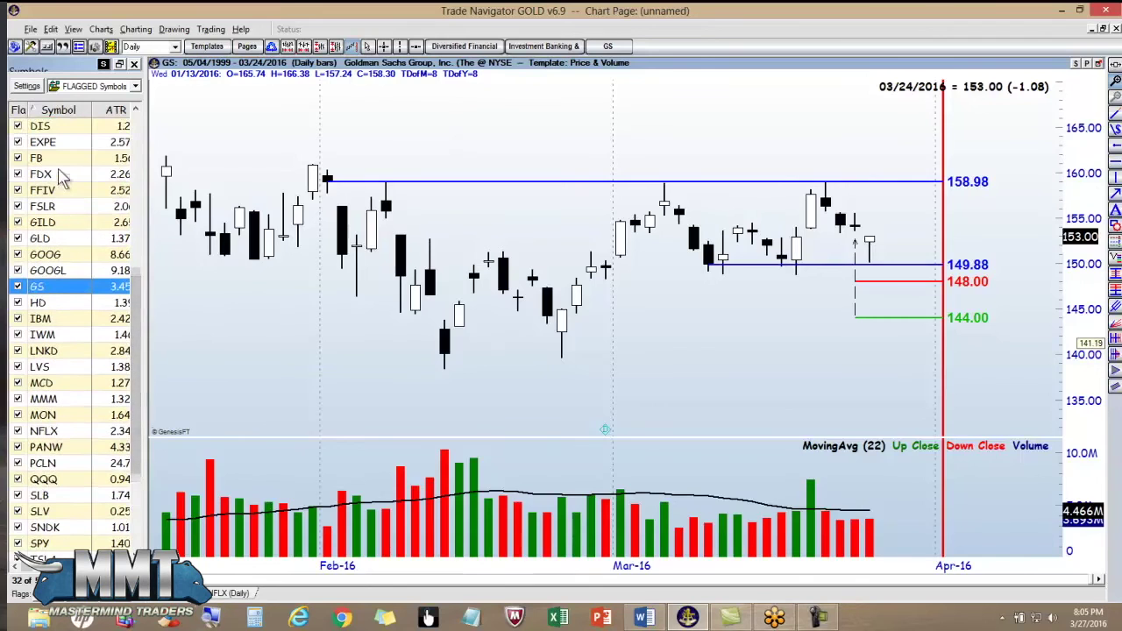
pyautogui.click(62, 161)
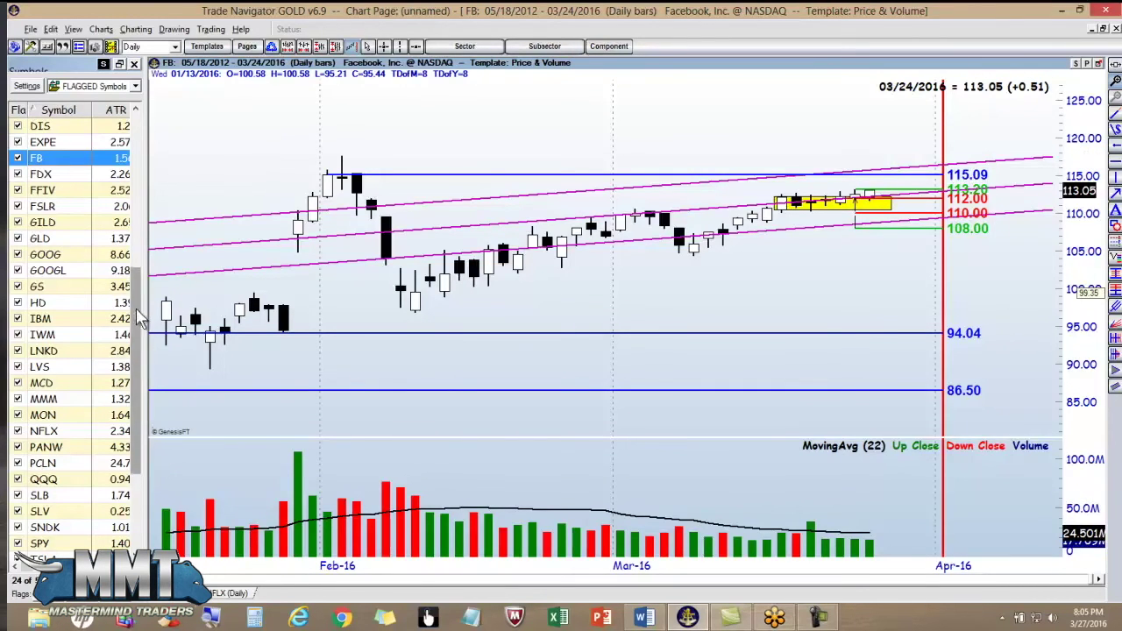
pyautogui.scroll(-1, 143, 348)
pyautogui.scroll(-3, 143, 348)
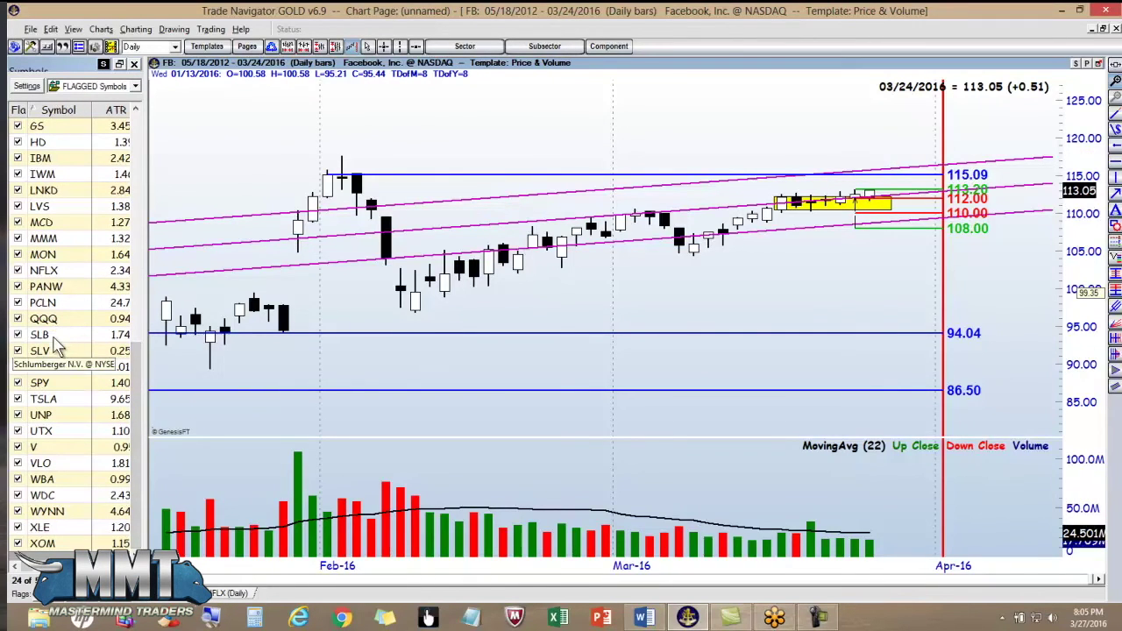
pyautogui.click(53, 337)
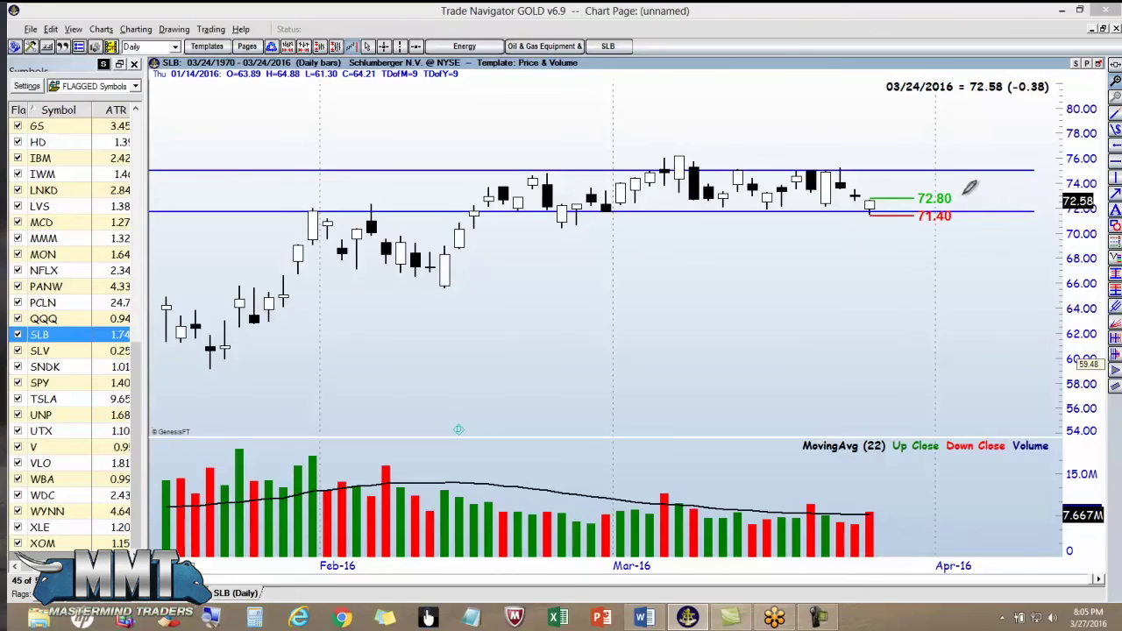
pyautogui.moveTo(962, 198)
pyautogui.mouseDown()
pyautogui.moveTo(972, 187)
pyautogui.moveTo(963, 220)
pyautogui.moveTo(970, 211)
pyautogui.mouseUp()
pyautogui.moveTo(136, 403); pyautogui.dragTo(151, 197)
# Check AAPL, chart PFG via the symbol box, and ink-trace its rally from the February low
pyautogui.click(62, 127)
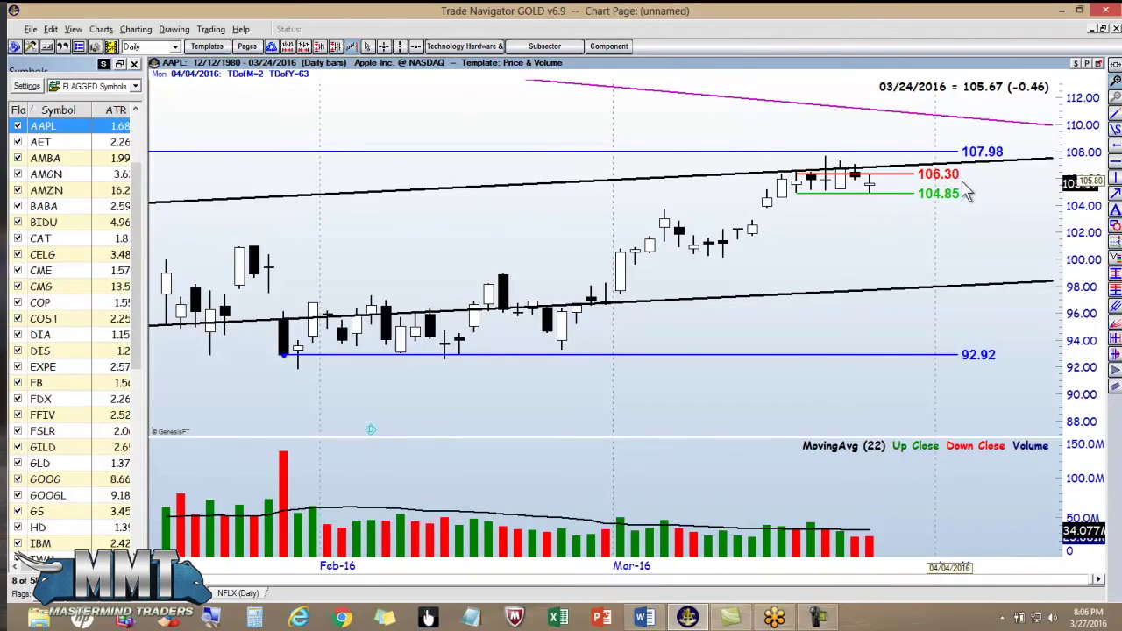
pyautogui.doubleClick(523, 235)
pyautogui.write('p')
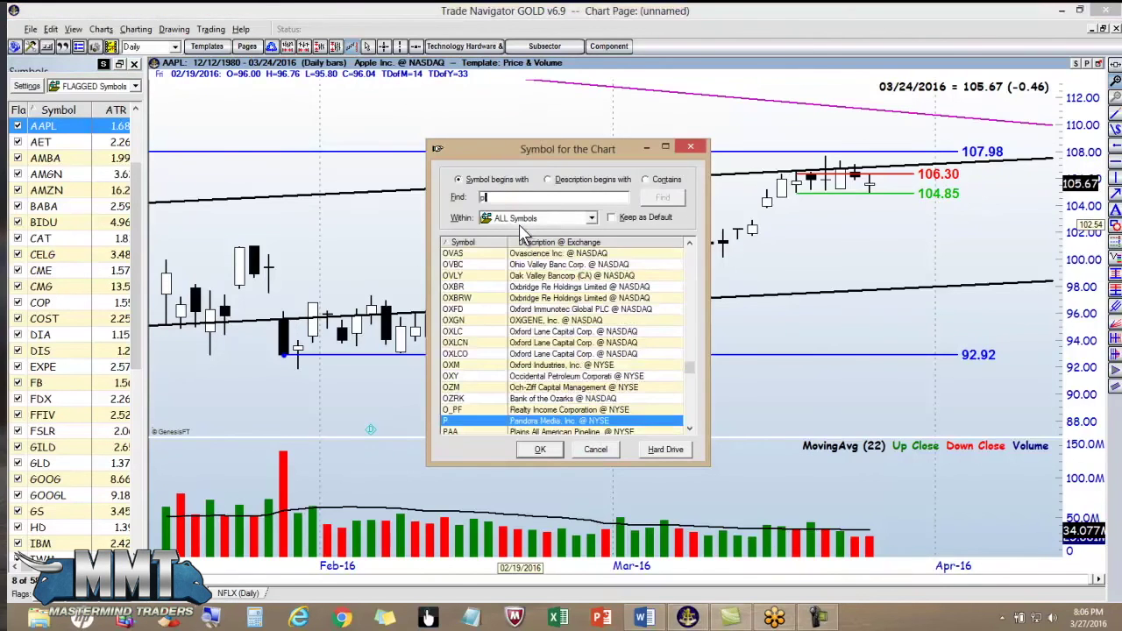
pyautogui.write('fg')
pyautogui.press('Return')
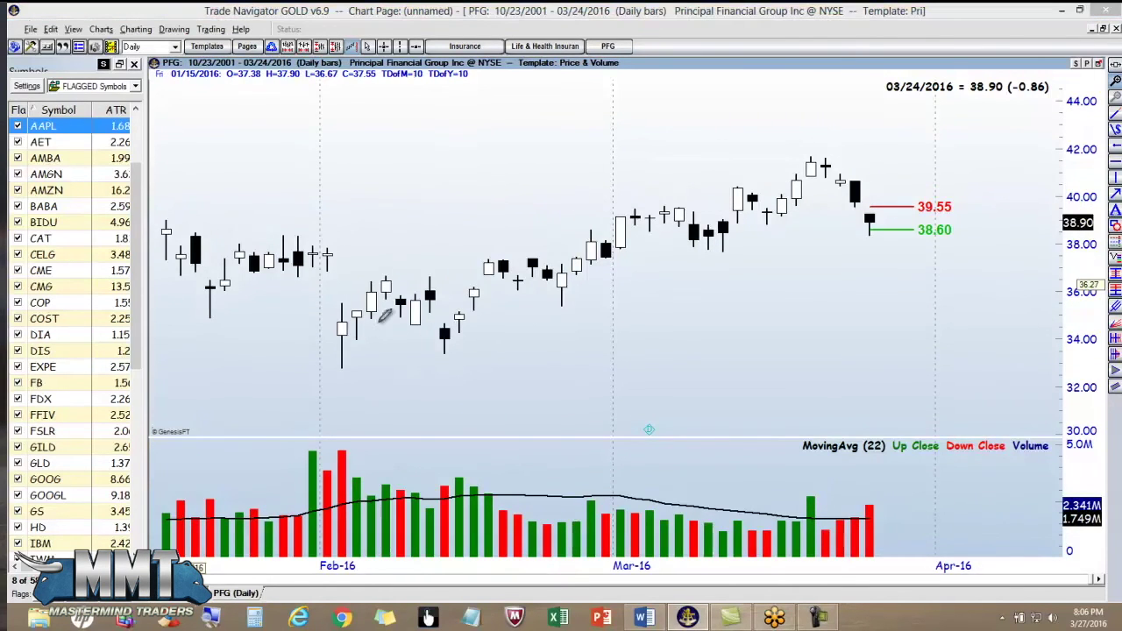
pyautogui.moveTo(429, 351)
pyautogui.mouseDown()
pyautogui.moveTo(509, 250)
pyautogui.moveTo(557, 298)
pyautogui.moveTo(650, 199)
pyautogui.moveTo(701, 249)
pyautogui.moveTo(747, 193)
pyautogui.moveTo(764, 219)
pyautogui.moveTo(809, 156)
pyautogui.moveTo(847, 158)
pyautogui.moveTo(804, 174)
pyautogui.moveTo(831, 176)
pyautogui.moveTo(840, 159)
pyautogui.moveTo(815, 147)
pyautogui.mouseUp()
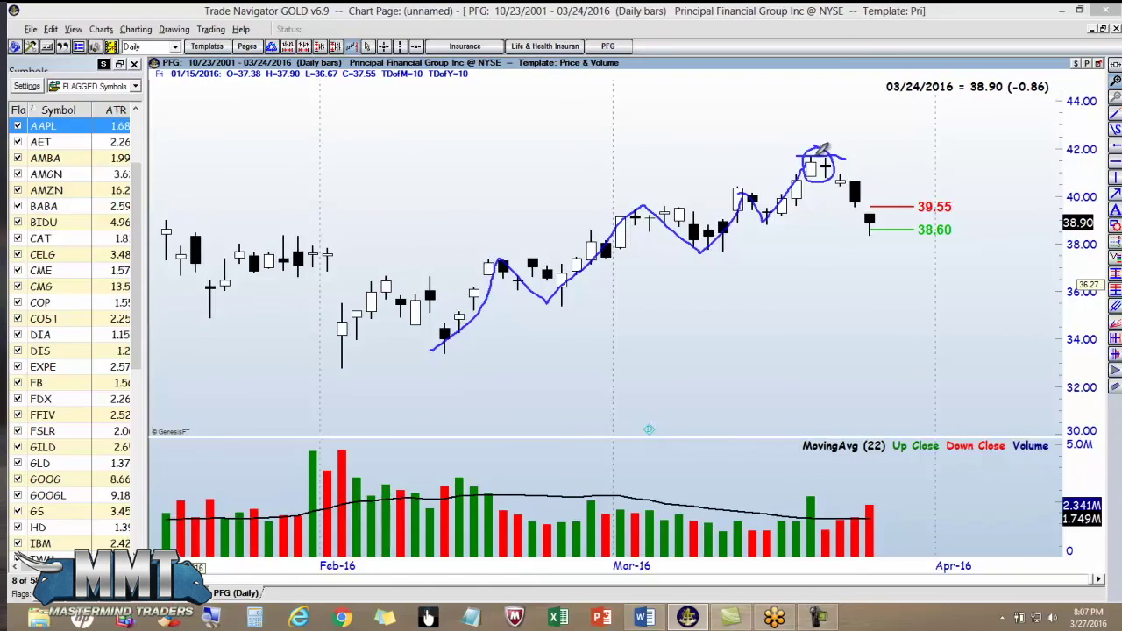
# Sketch a rising trendline, an arrowed line and a peak mark on PFG, then erase all ink
pyautogui.moveTo(430, 345)
pyautogui.mouseDown()
pyautogui.moveTo(626, 254)
pyautogui.moveTo(789, 208)
pyautogui.moveTo(929, 149)
pyautogui.mouseUp()
pyautogui.moveTo(1008, 173); pyautogui.dragTo(905, 180)
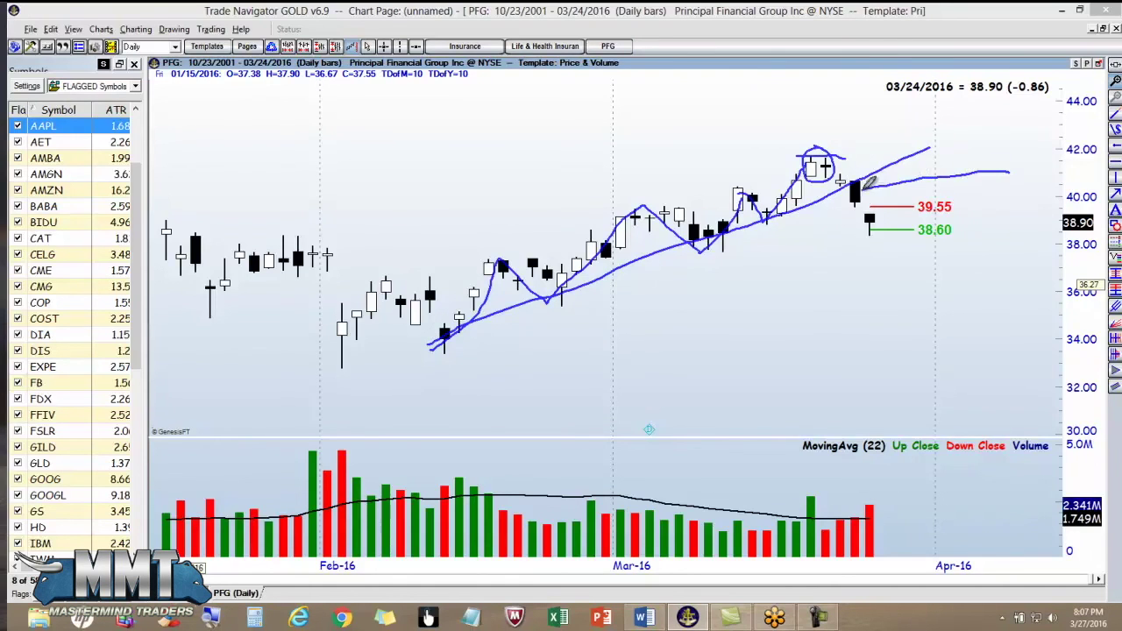
pyautogui.moveTo(875, 186); pyautogui.dragTo(878, 194)
pyautogui.moveTo(816, 97)
pyautogui.mouseDown()
pyautogui.moveTo(819, 142)
pyautogui.moveTo(828, 131)
pyautogui.mouseUp()
pyautogui.press('Escape')
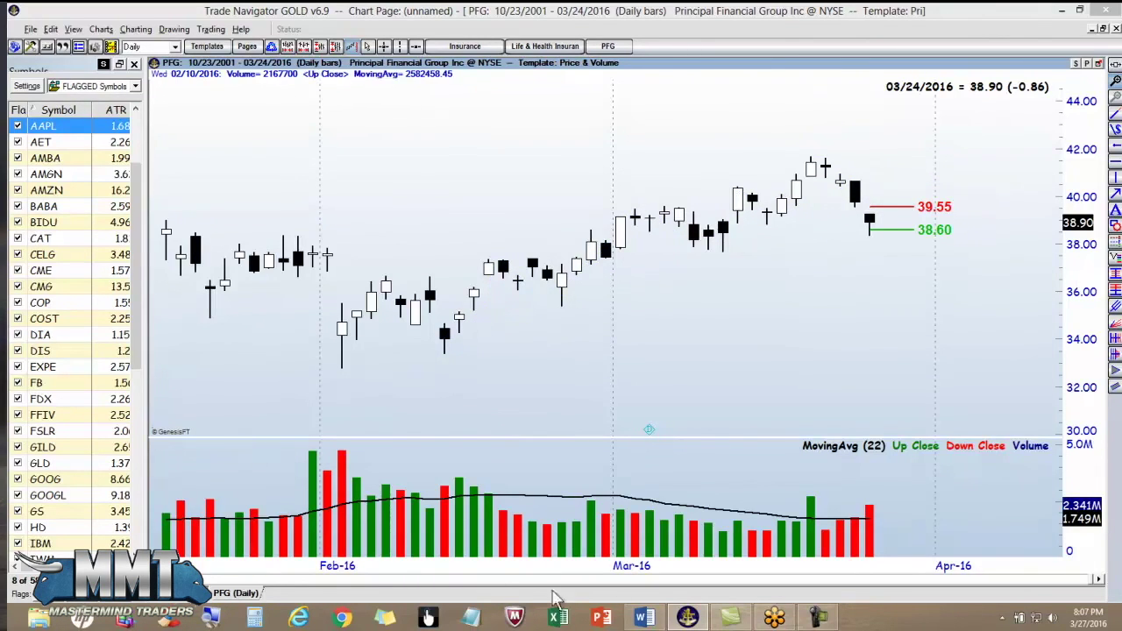
pyautogui.moveTo(639, 621)
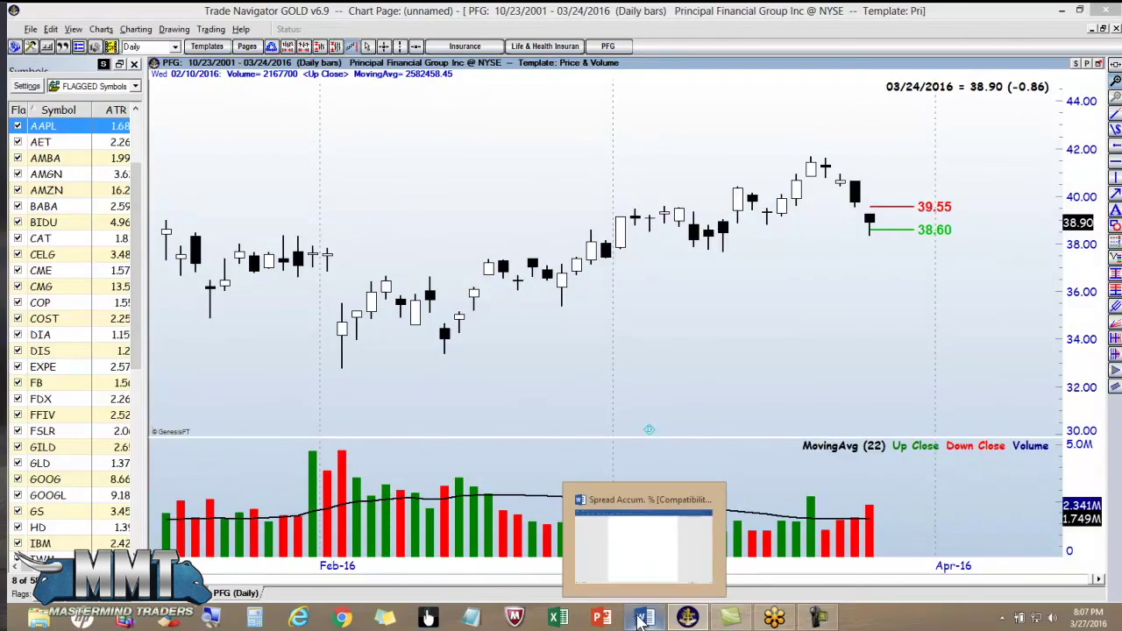
# In the Word trade log, bracket the last five trades' returns and write "open" beside them
pyautogui.click(646, 574)
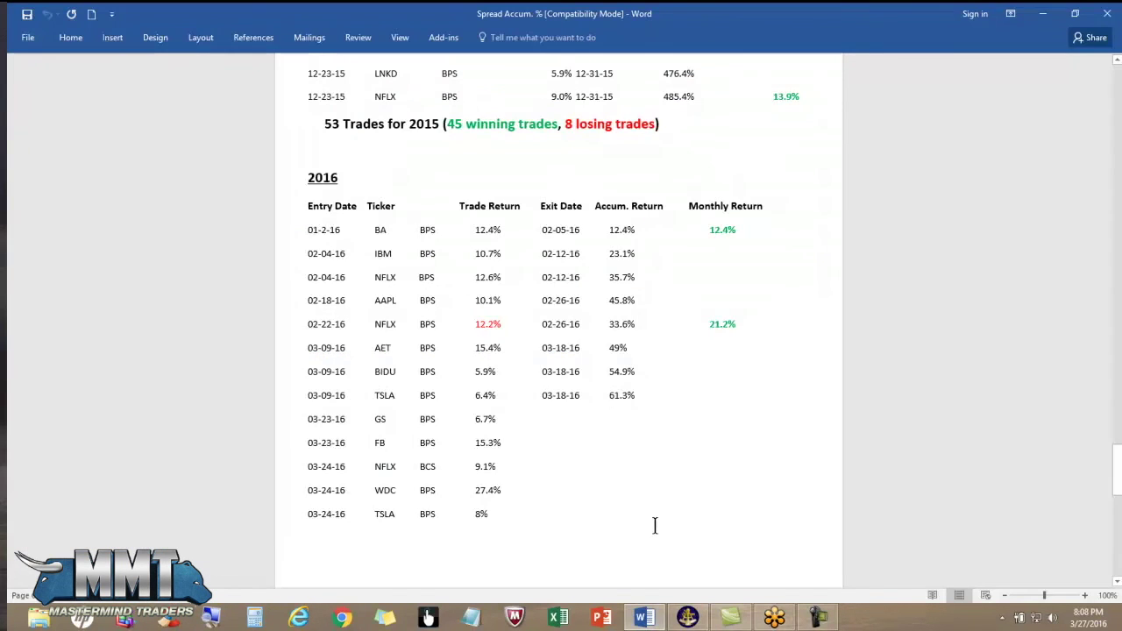
pyautogui.click(429, 617)
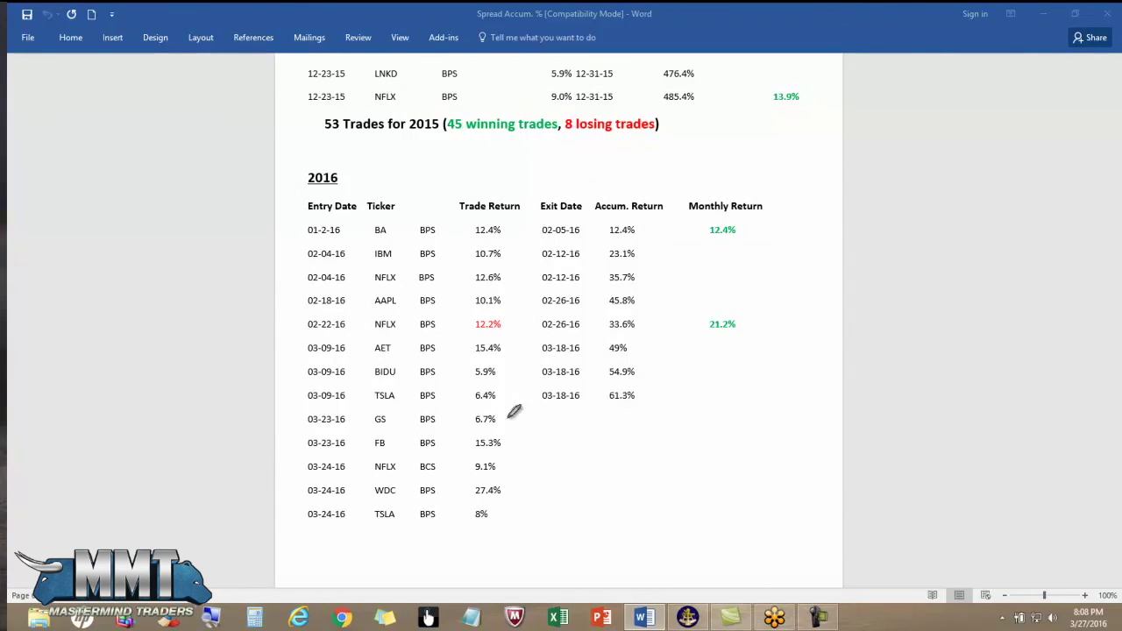
pyautogui.moveTo(506, 418)
pyautogui.mouseDown()
pyautogui.moveTo(539, 456)
pyautogui.moveTo(502, 528)
pyautogui.mouseUp()
pyautogui.moveTo(566, 457)
pyautogui.mouseDown()
pyautogui.moveTo(556, 464)
pyautogui.moveTo(571, 470)
pyautogui.moveTo(586, 458)
pyautogui.moveTo(569, 472)
pyautogui.moveTo(599, 454)
pyautogui.mouseUp()
pyautogui.moveTo(604, 467); pyautogui.dragTo(621, 467)
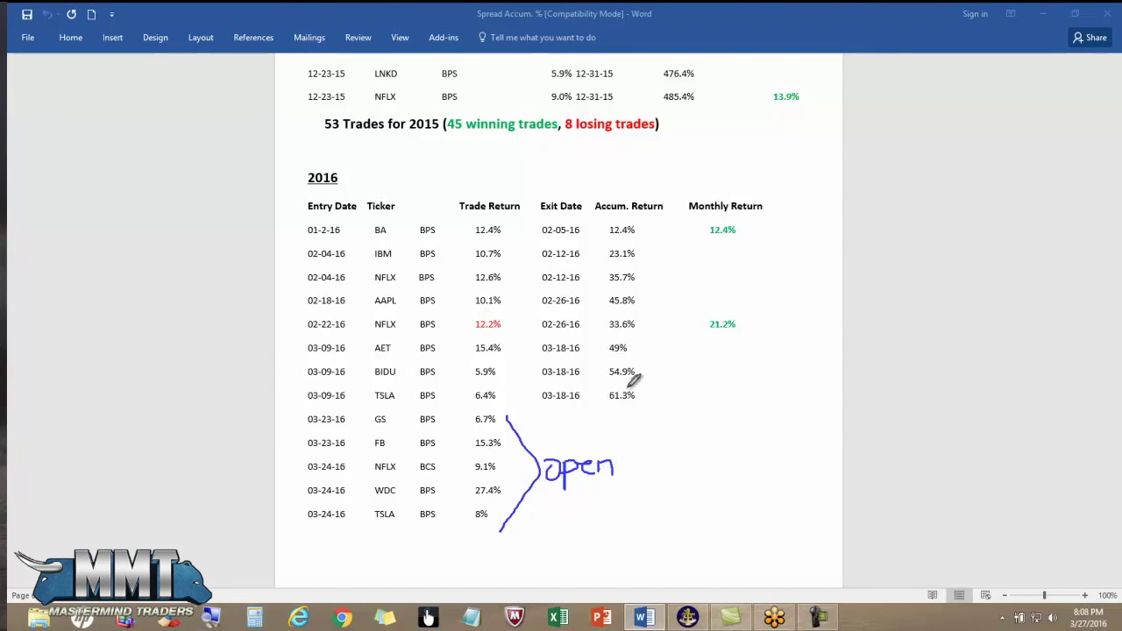
# Circle 2016, 61.3%, 485.4%, the losing 12.2% and NFLX, re-bracketing the open trades' returns
pyautogui.moveTo(324, 158)
pyautogui.mouseDown()
pyautogui.moveTo(335, 187)
pyautogui.moveTo(344, 159)
pyautogui.mouseUp()
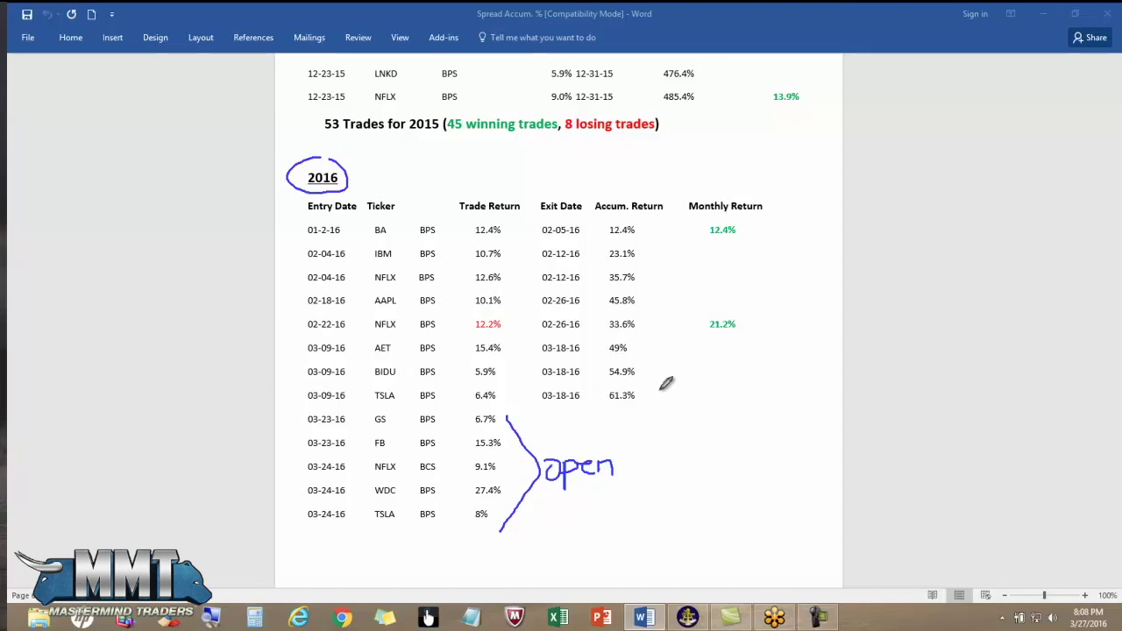
pyautogui.moveTo(619, 386)
pyautogui.mouseDown()
pyautogui.moveTo(651, 401)
pyautogui.moveTo(630, 390)
pyautogui.mouseUp()
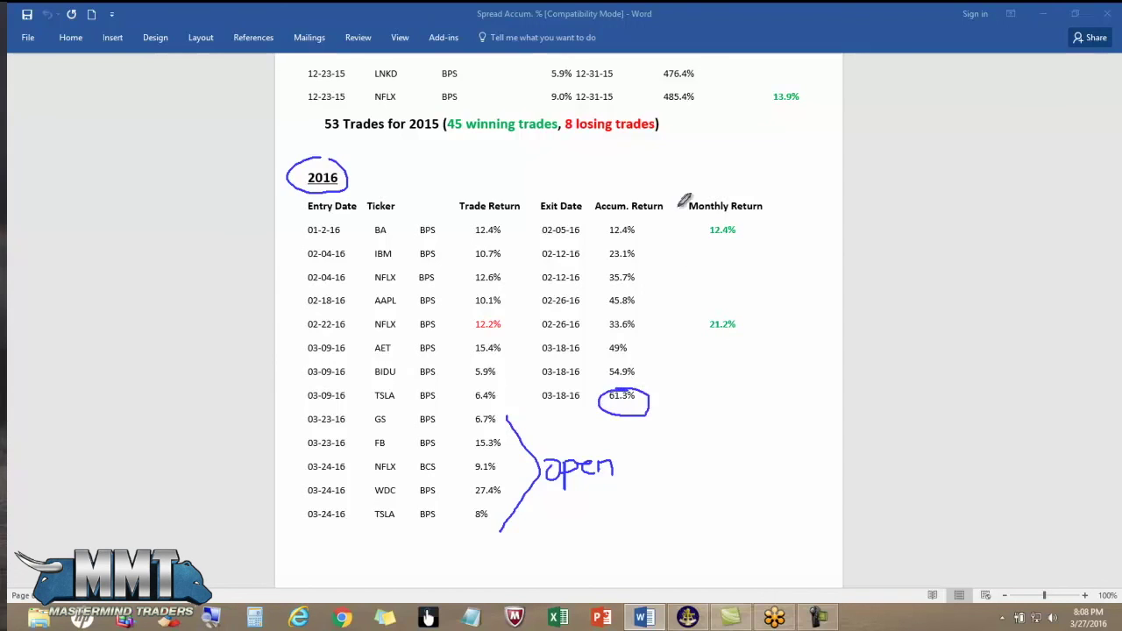
pyautogui.moveTo(693, 87)
pyautogui.mouseDown()
pyautogui.moveTo(661, 91)
pyautogui.moveTo(667, 102)
pyautogui.moveTo(707, 91)
pyautogui.mouseUp()
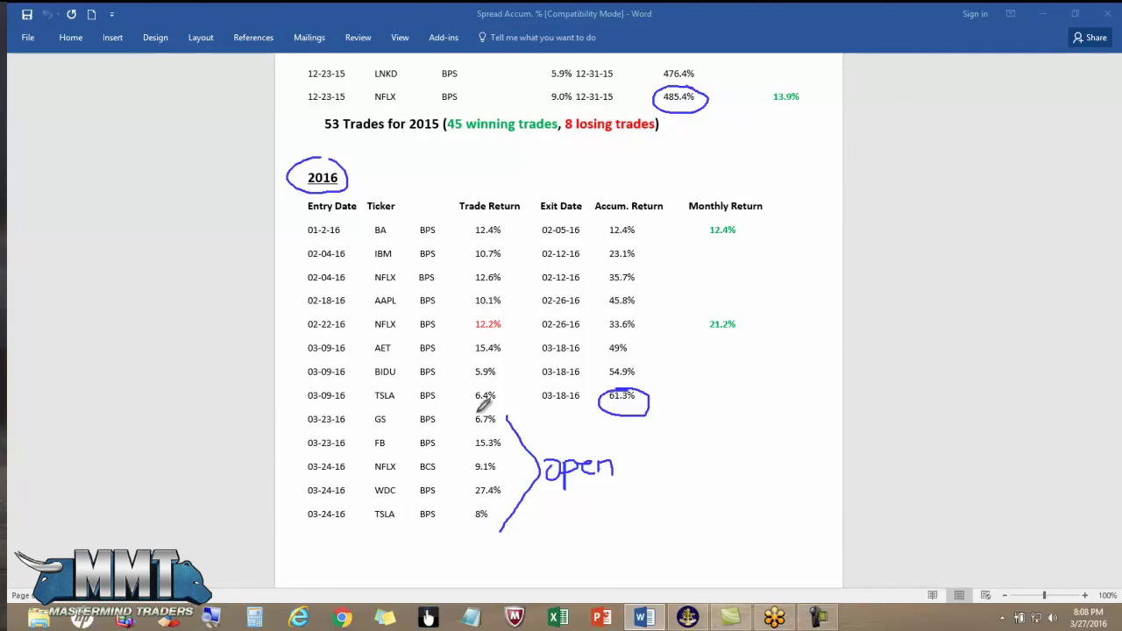
pyautogui.moveTo(476, 412)
pyautogui.mouseDown()
pyautogui.moveTo(453, 462)
pyautogui.moveTo(465, 522)
pyautogui.mouseUp()
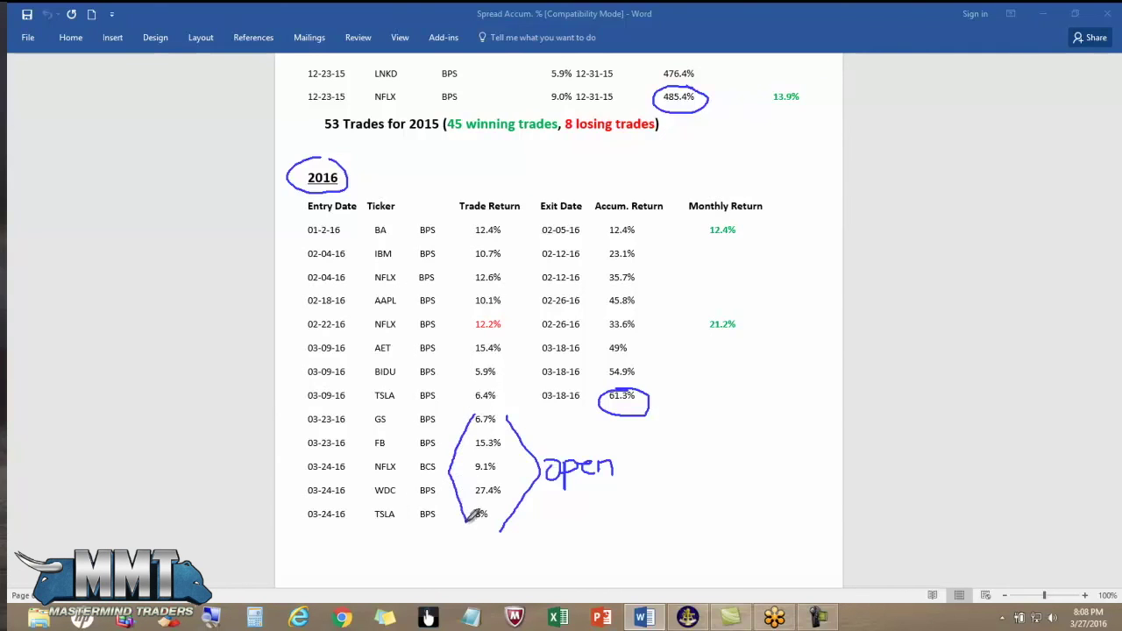
pyautogui.moveTo(502, 316)
pyautogui.mouseDown()
pyautogui.moveTo(473, 318)
pyautogui.moveTo(501, 328)
pyautogui.moveTo(518, 314)
pyautogui.mouseUp()
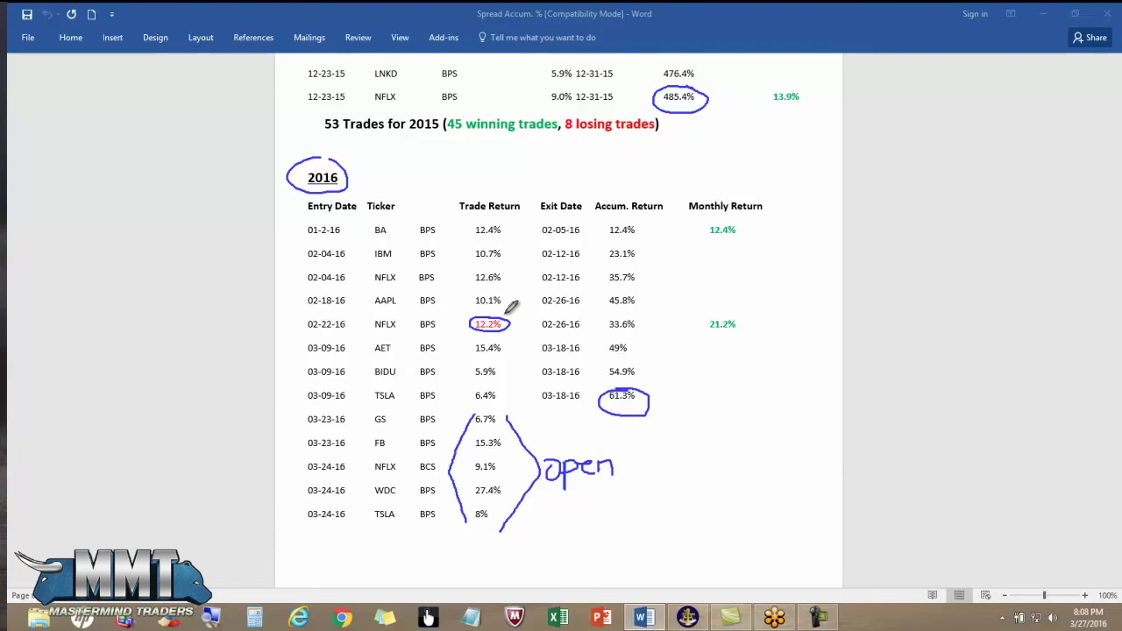
pyautogui.moveTo(396, 313)
pyautogui.mouseDown()
pyautogui.moveTo(375, 336)
pyautogui.moveTo(398, 313)
pyautogui.mouseUp()
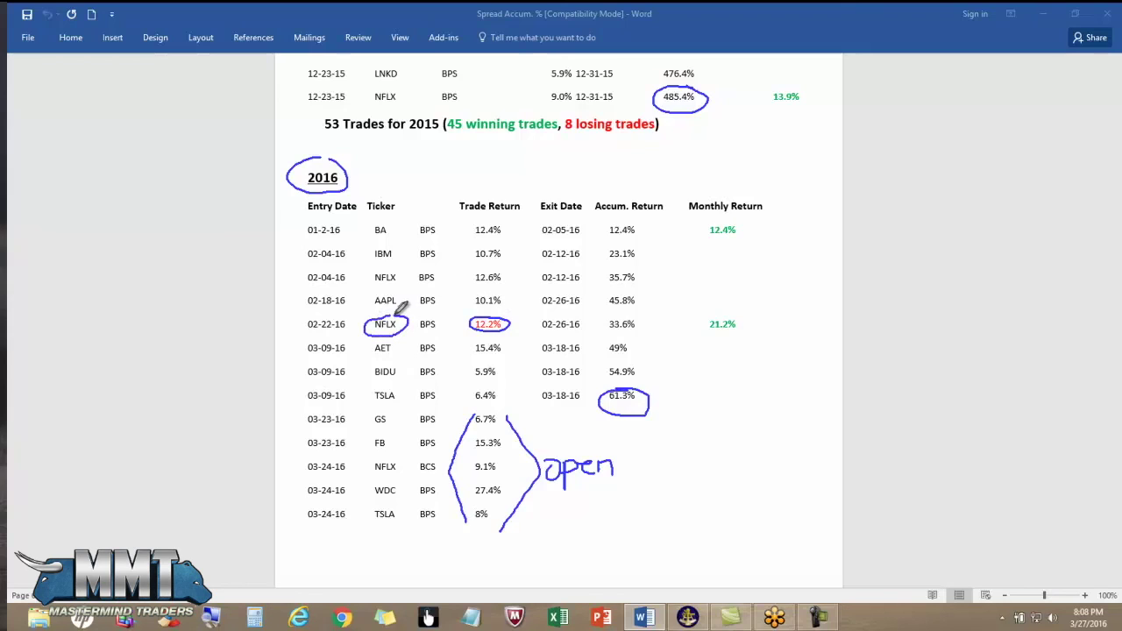